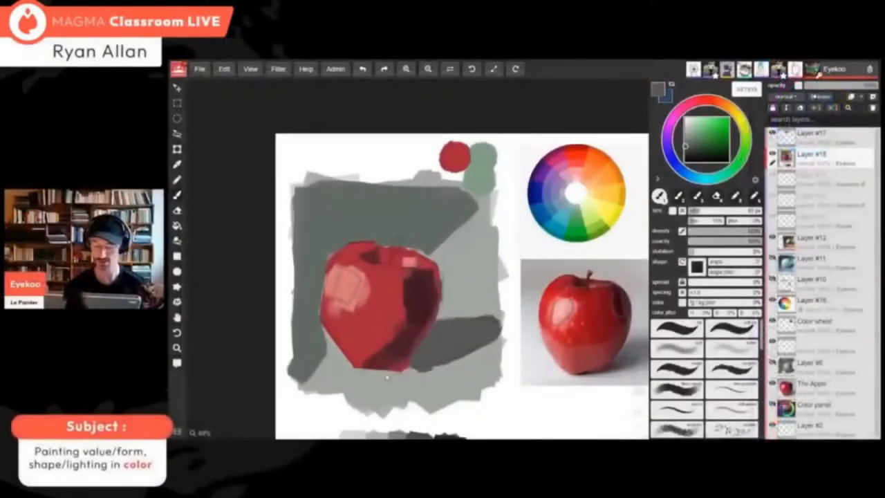
scroll(492, 263, up, 2)
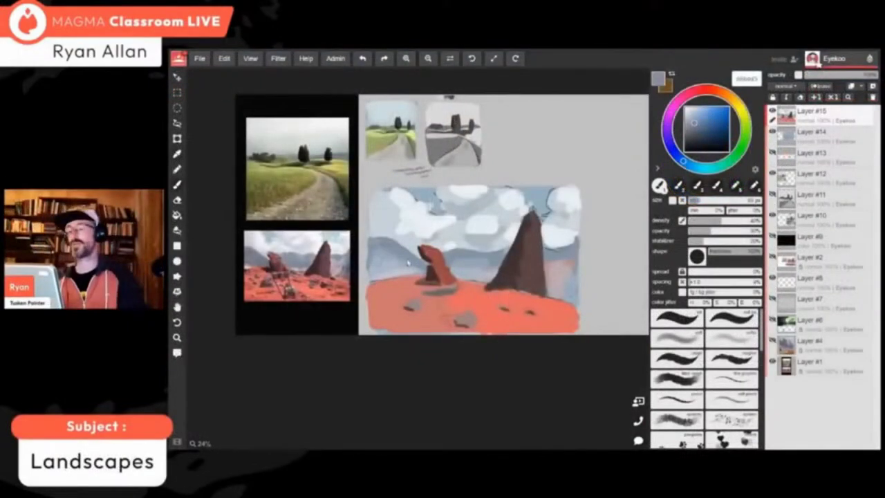
click(699, 89)
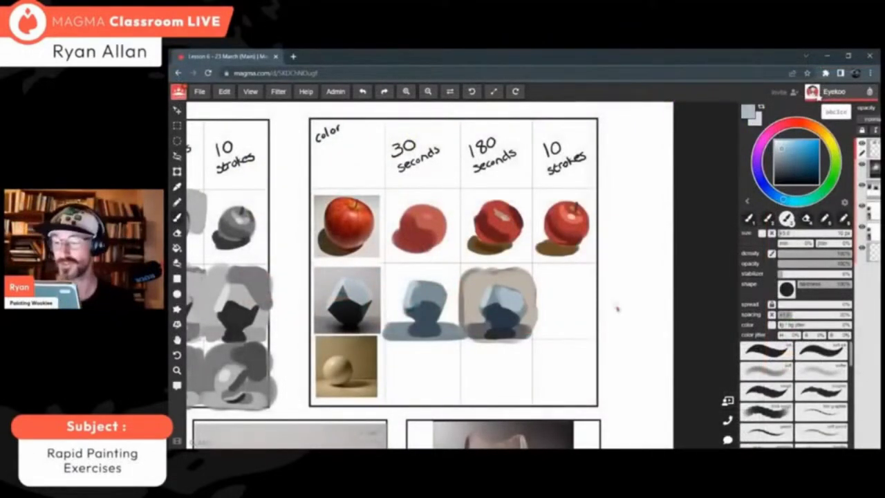
click(822, 132)
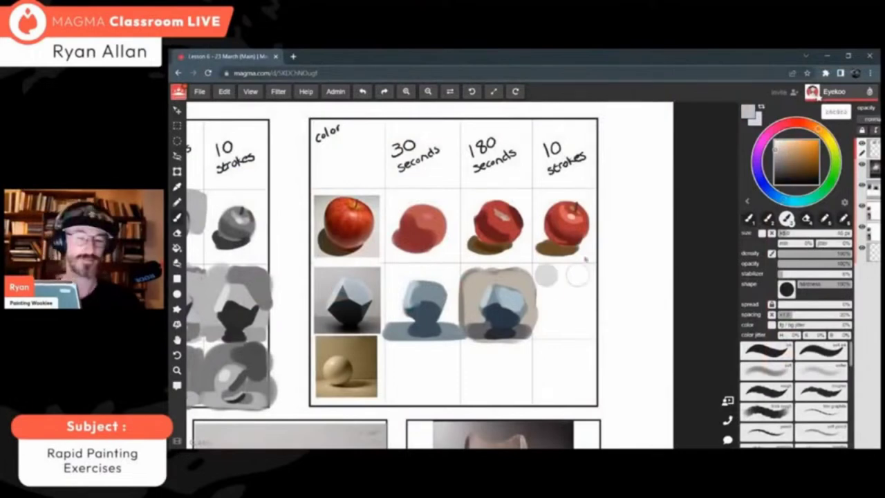
mouse_move(554, 291)
mouse_down()
mouse_move(546, 331)
mouse_move(588, 325)
mouse_move(571, 297)
mouse_move(586, 315)
mouse_move(578, 333)
mouse_move(560, 307)
mouse_move(588, 304)
mouse_move(588, 320)
mouse_up()
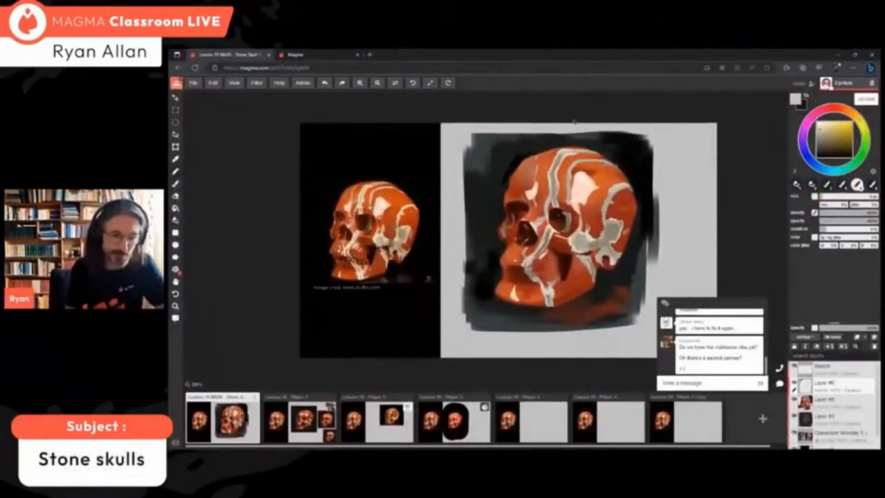
scroll(575, 120, up, 1)
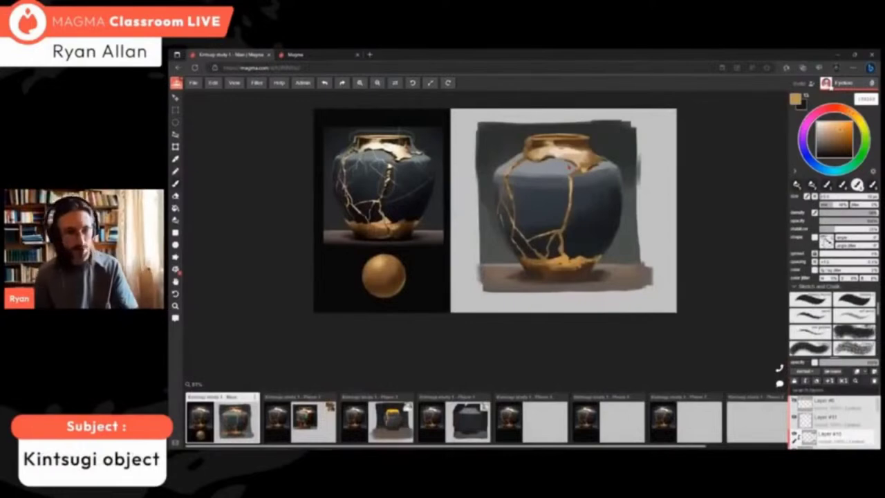
scroll(589, 238, down, 1)
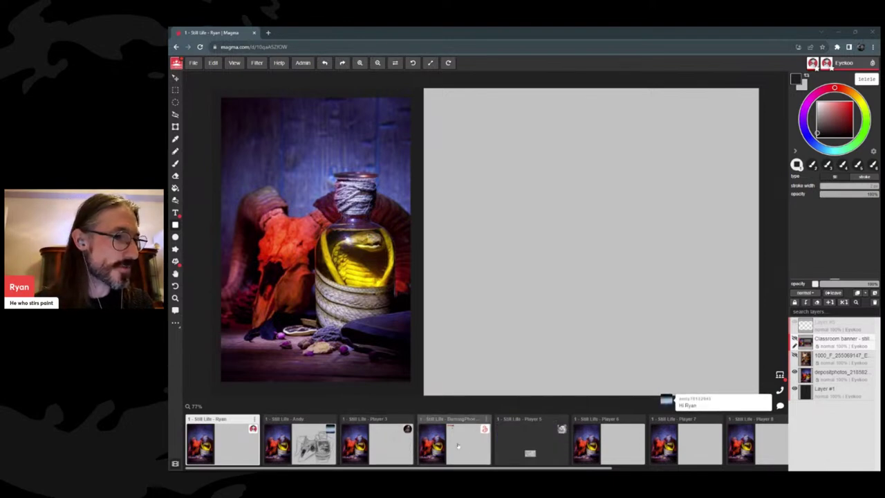
- Look over the participants' still-life canvases and compare the brown-toned alternate reference photo with the purple-lit one
scroll(609, 440, right, 3)
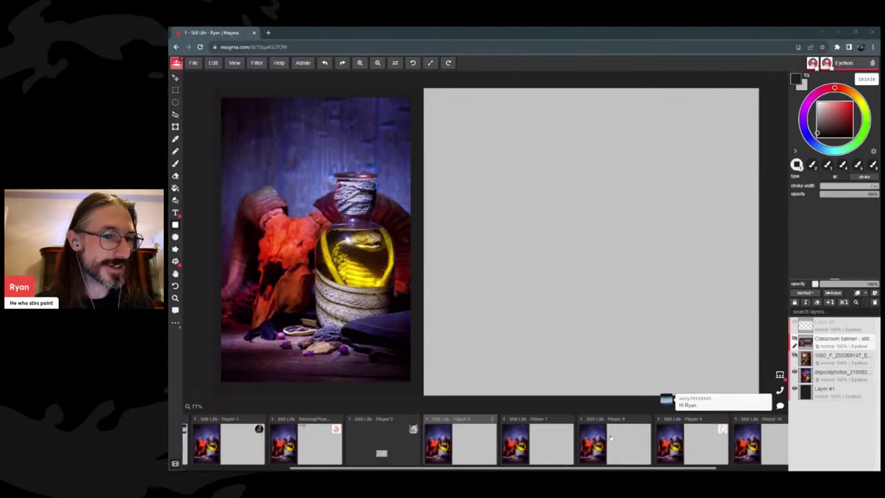
scroll(605, 441, left, 5)
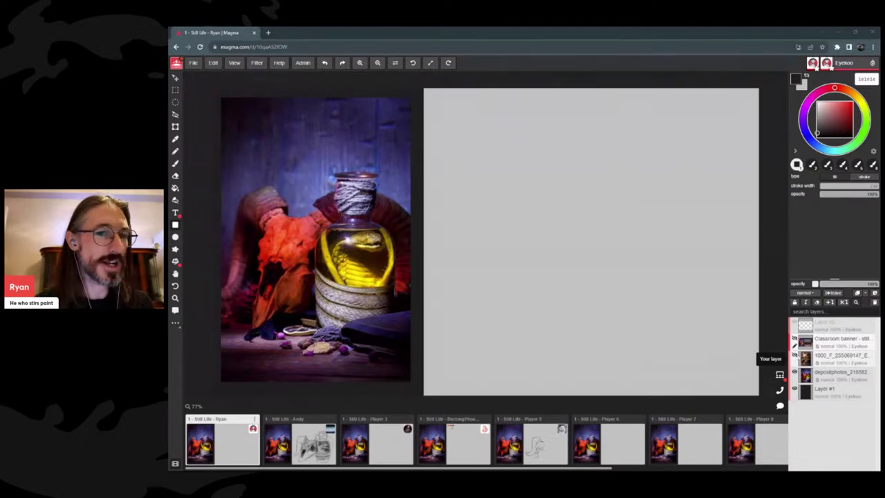
click(795, 355)
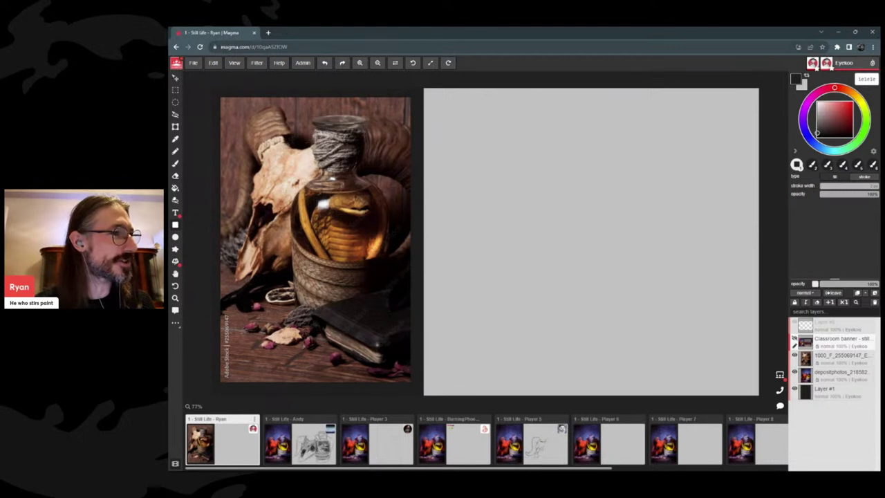
click(795, 357)
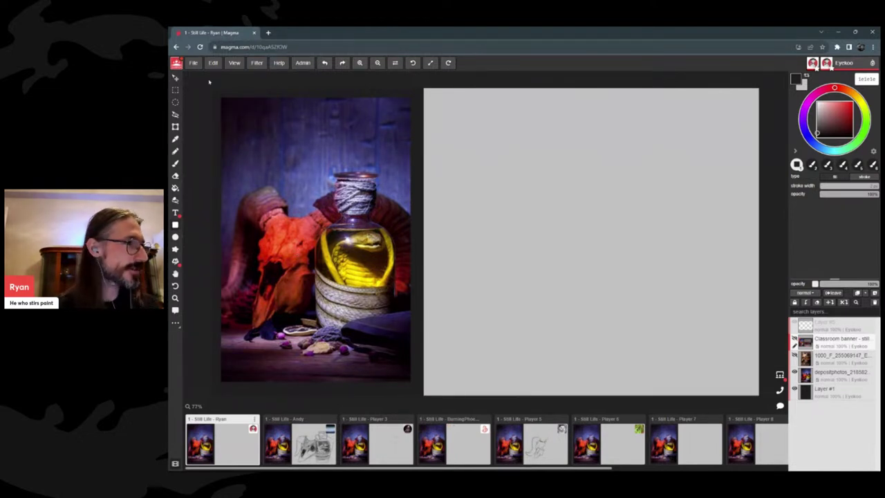
- Show the canvas in grayscale and sketch straight construction lines over the skull and bottle in the reference photo
click(234, 63)
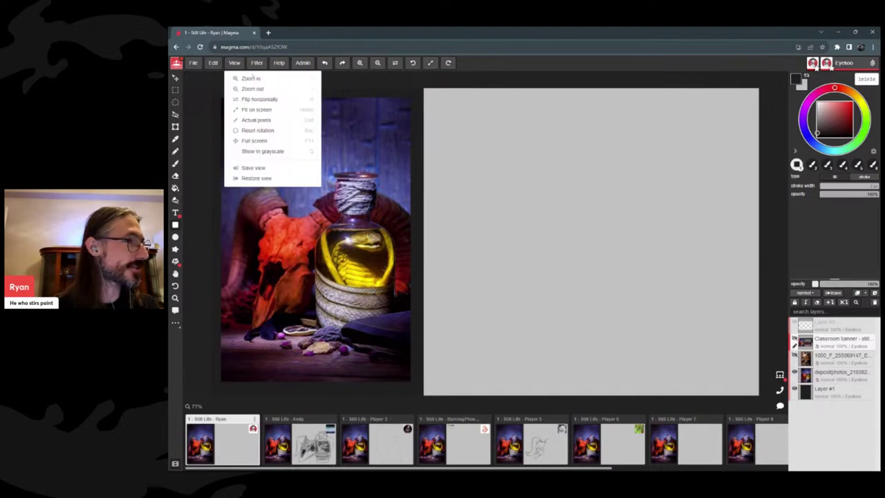
click(279, 151)
click(280, 151)
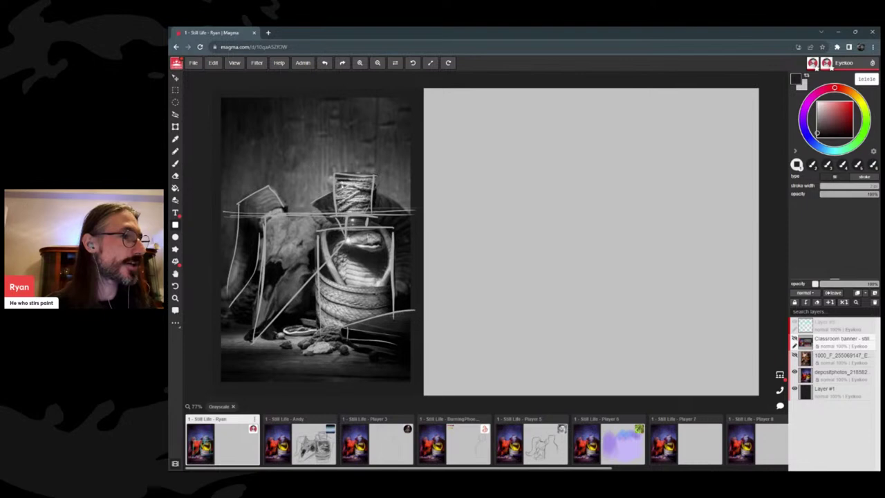
scroll(327, 179, up, 3)
drag(325, 210, 356, 206)
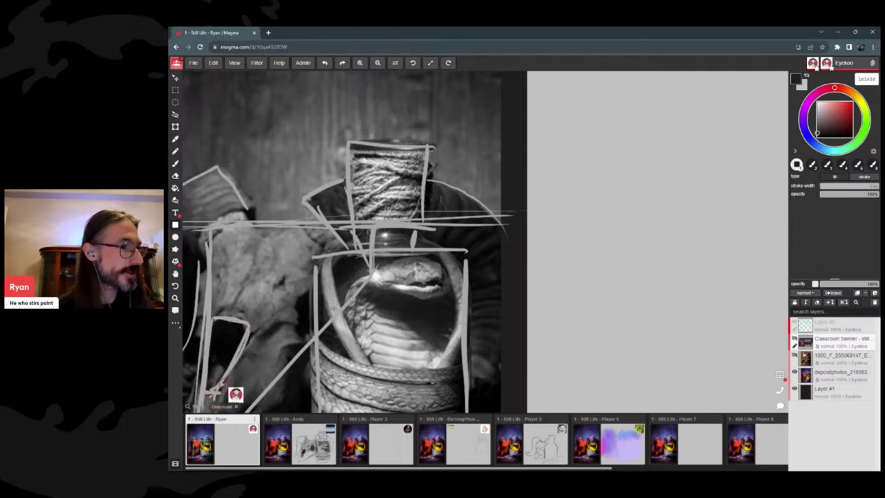
scroll(407, 214, down, 3)
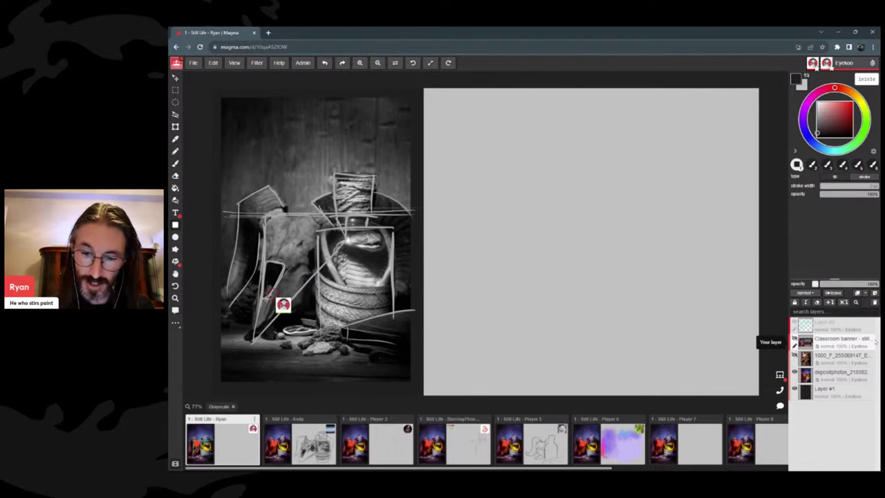
- Delete the layer with the construction lines and return the canvas to full color
key(Delete)
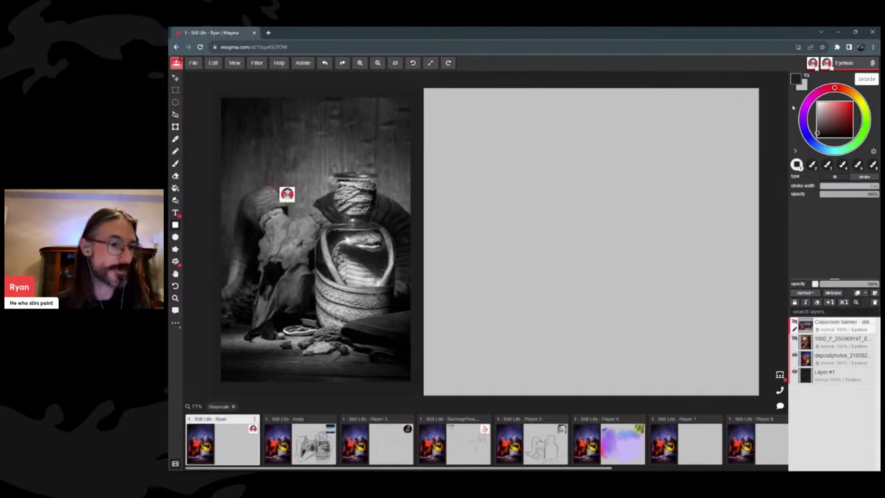
click(213, 63)
click(233, 63)
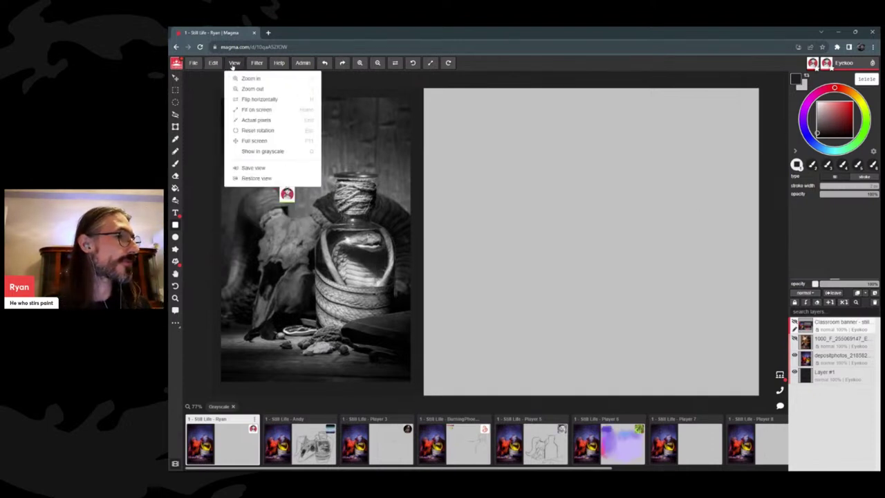
click(242, 166)
click(437, 84)
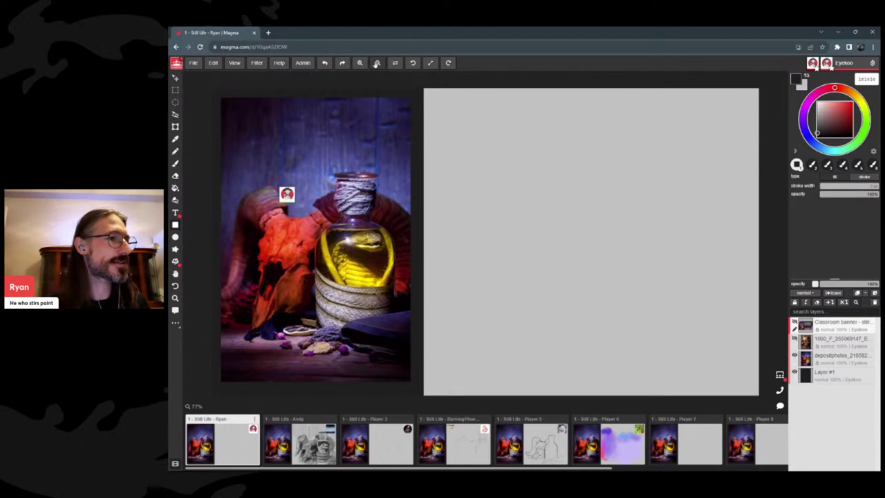
click(214, 84)
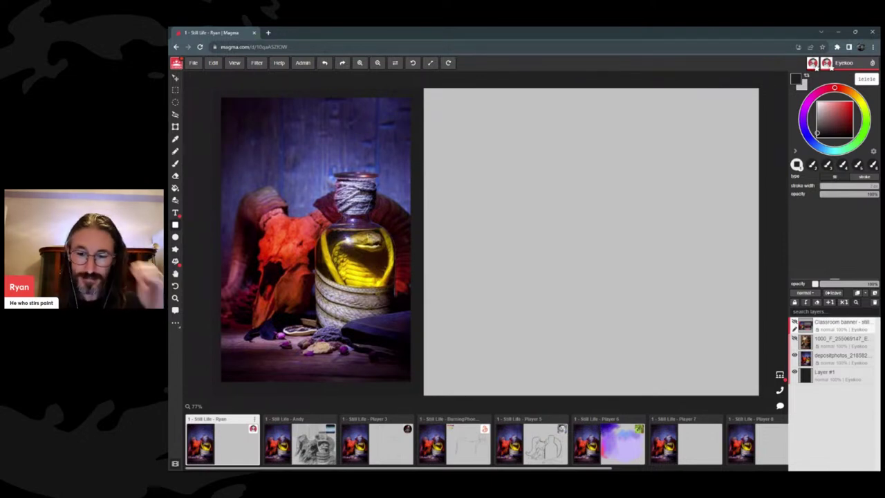
- Add a new layer and sample the dark blue 37355c from the wooden wall in the reference photo
key(ctrl+shift+n)
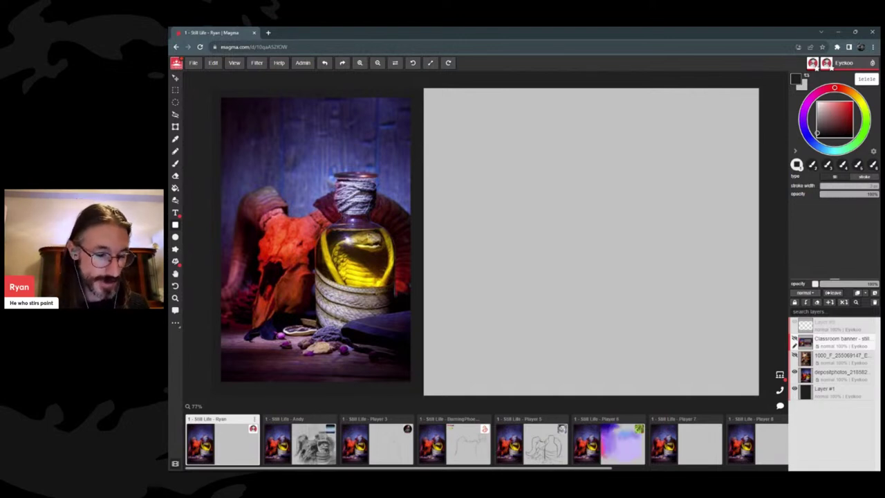
key(i)
click(375, 149)
click(338, 150)
mouse_move(339, 150)
mouse_down()
mouse_move(312, 152)
mouse_move(316, 169)
mouse_move(278, 153)
mouse_move(345, 150)
mouse_move(313, 149)
mouse_move(322, 154)
mouse_move(317, 186)
mouse_move(289, 220)
mouse_move(302, 232)
mouse_move(280, 236)
mouse_move(307, 227)
mouse_move(308, 123)
mouse_up()
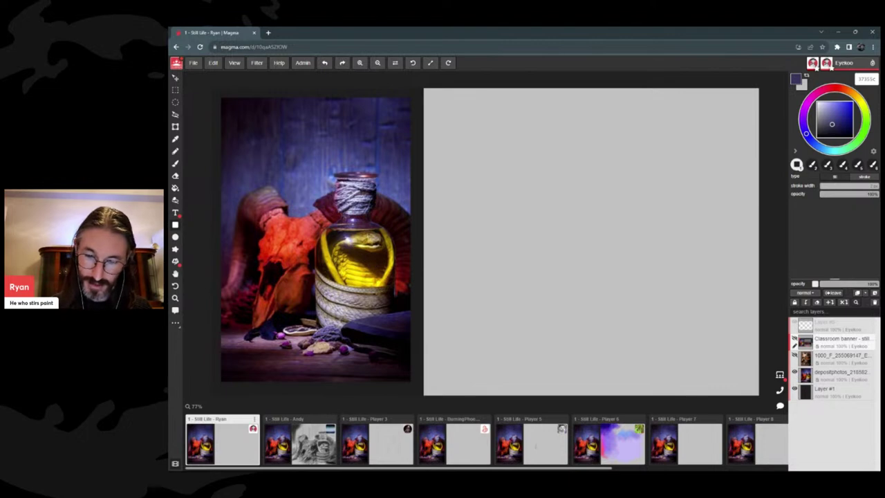
- Paint a large upright blue rectangle as the background base on the blank gray area beside the reference photo
drag(517, 156, 504, 255)
drag(484, 146, 488, 315)
mouse_move(487, 208)
mouse_down()
mouse_move(488, 290)
mouse_move(507, 262)
mouse_move(606, 240)
mouse_move(629, 191)
mouse_move(547, 124)
mouse_move(511, 122)
mouse_move(498, 132)
mouse_up()
mouse_move(527, 182)
mouse_down()
mouse_move(483, 214)
mouse_move(481, 327)
mouse_move(488, 210)
mouse_move(517, 231)
mouse_move(556, 333)
mouse_move(582, 300)
mouse_move(597, 350)
mouse_move(603, 271)
mouse_move(572, 352)
mouse_move(628, 366)
mouse_move(577, 349)
mouse_up()
mouse_move(481, 363)
mouse_down()
mouse_move(596, 366)
mouse_move(642, 354)
mouse_move(646, 130)
mouse_move(646, 331)
mouse_up()
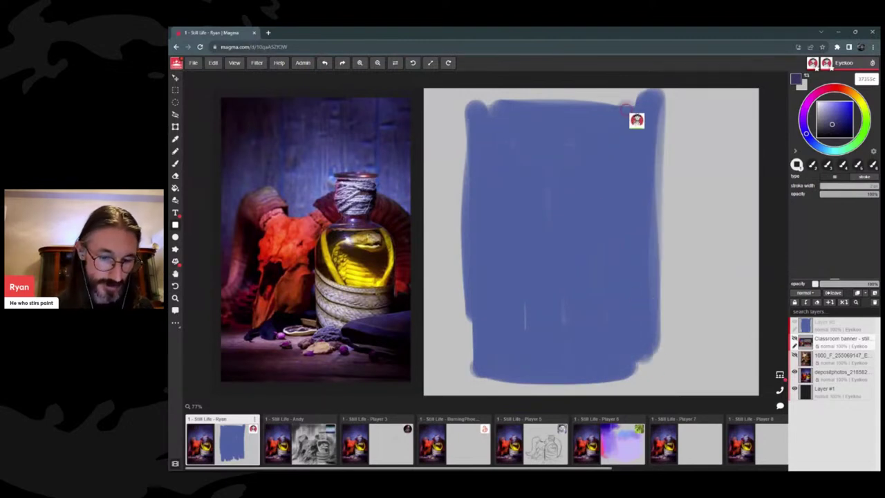
drag(620, 119, 493, 104)
mouse_move(532, 348)
mouse_down()
mouse_move(646, 354)
mouse_move(607, 376)
mouse_up()
mouse_move(492, 259)
mouse_down()
mouse_move(475, 376)
mouse_move(631, 367)
mouse_move(529, 376)
mouse_move(652, 252)
mouse_move(659, 384)
mouse_up()
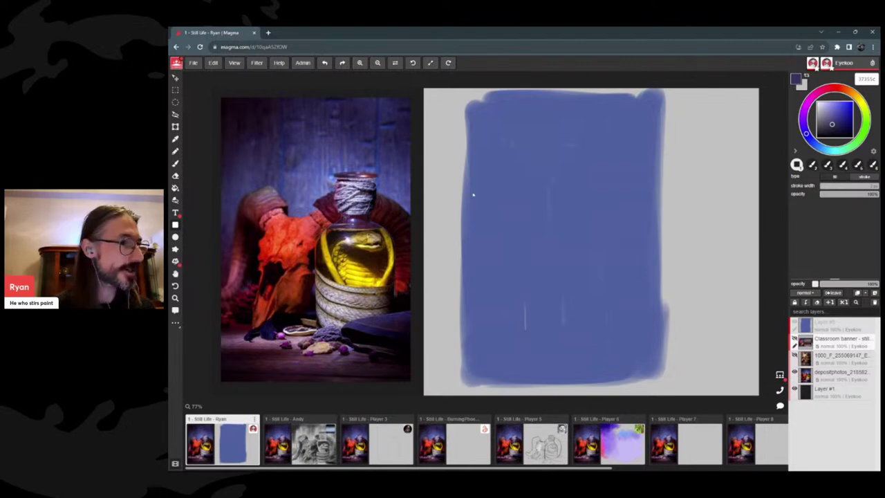
- Smooth the left and right edges of the blue background block and darken its upper-left corner with soft strokes
scroll(373, 257, up, 3)
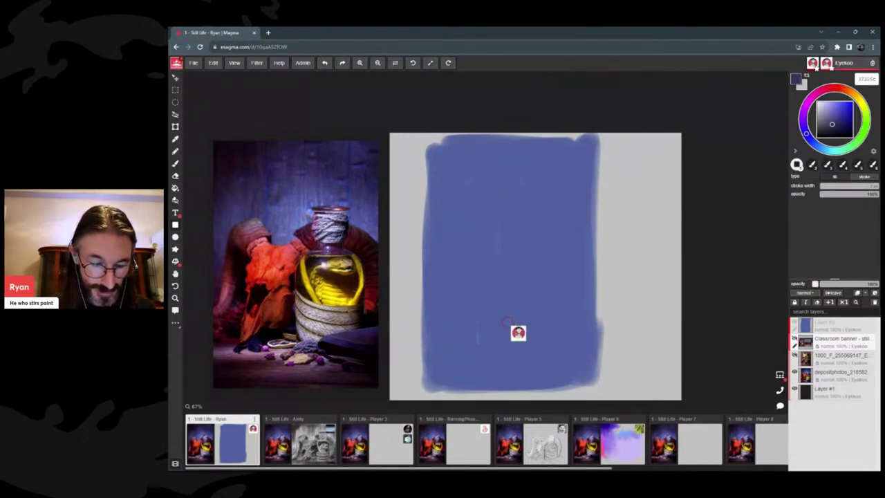
mouse_move(426, 208)
mouse_down()
mouse_move(432, 165)
mouse_move(440, 169)
mouse_move(421, 265)
mouse_up()
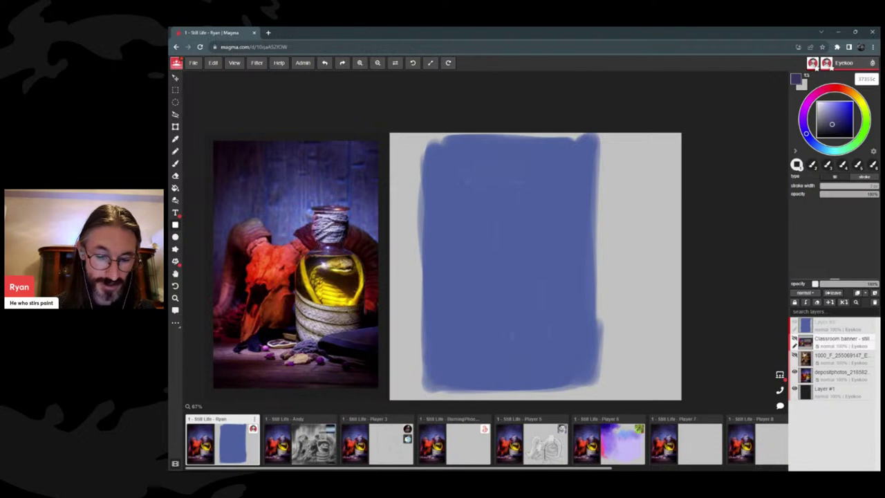
drag(599, 147, 593, 387)
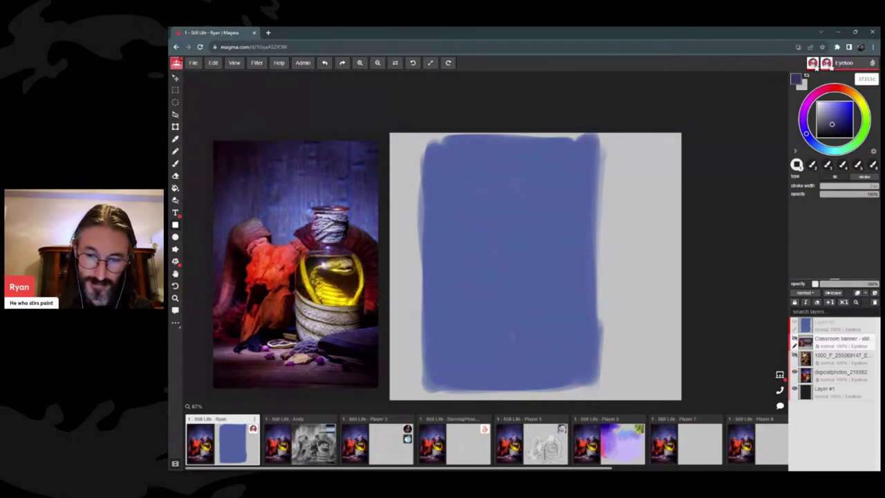
mouse_move(432, 144)
mouse_down()
mouse_move(442, 209)
mouse_move(448, 162)
mouse_move(451, 184)
mouse_move(486, 152)
mouse_move(495, 204)
mouse_up()
mouse_move(525, 155)
mouse_down()
mouse_move(460, 195)
mouse_move(442, 190)
mouse_move(450, 281)
mouse_move(469, 204)
mouse_up()
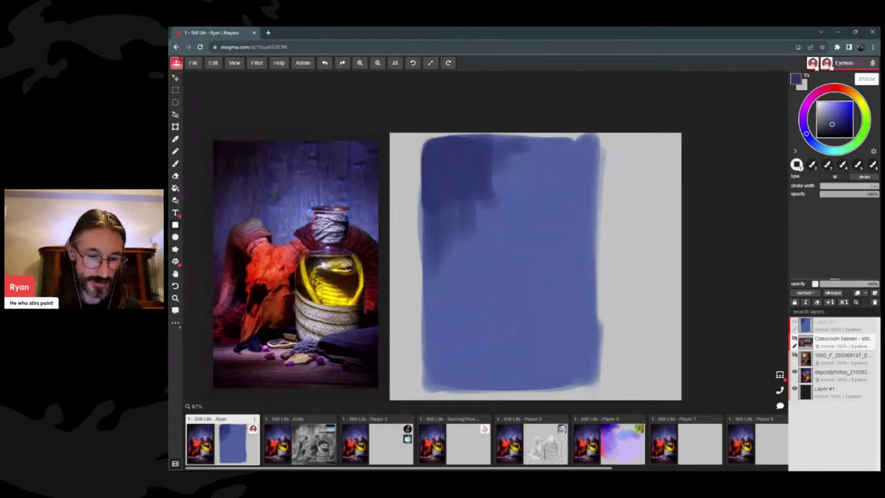
drag(596, 140, 599, 371)
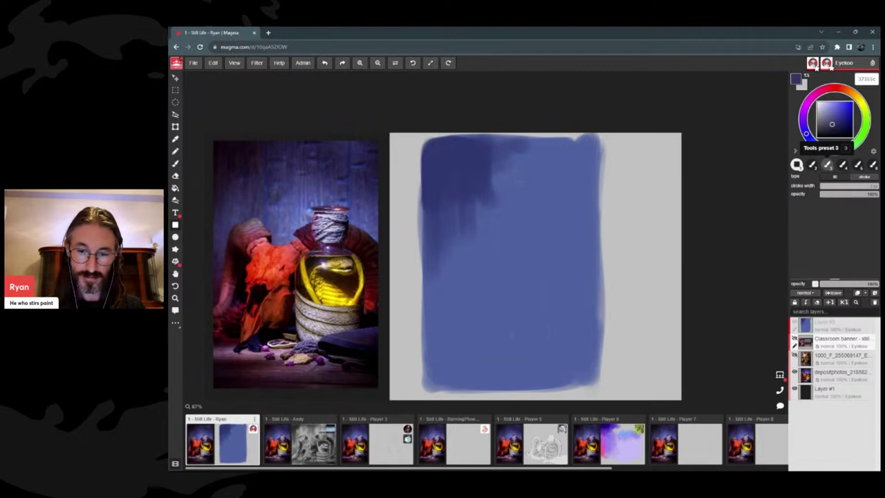
- Block in flat color shapes: red for the skull, yellow for the bottle and light blue for the lit wall above them
mouse_move(496, 312)
mouse_down()
mouse_move(524, 333)
mouse_move(514, 352)
mouse_move(481, 331)
mouse_move(474, 363)
mouse_move(487, 346)
mouse_up()
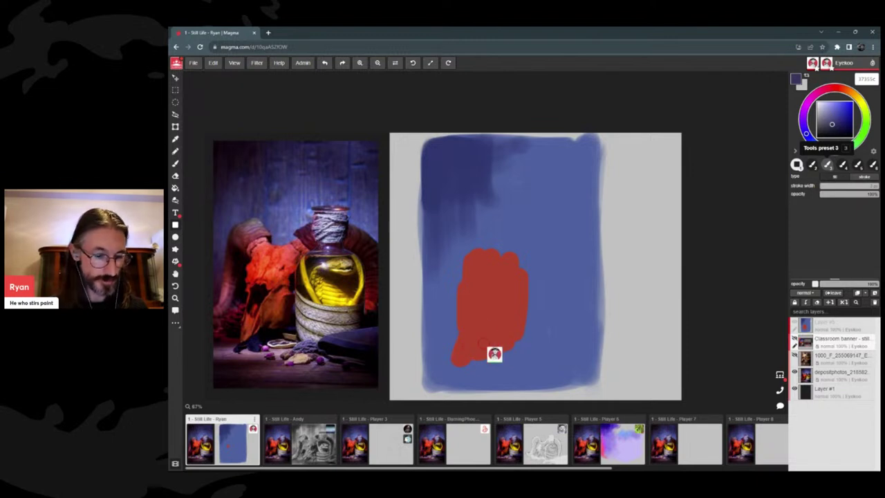
drag(485, 269, 540, 274)
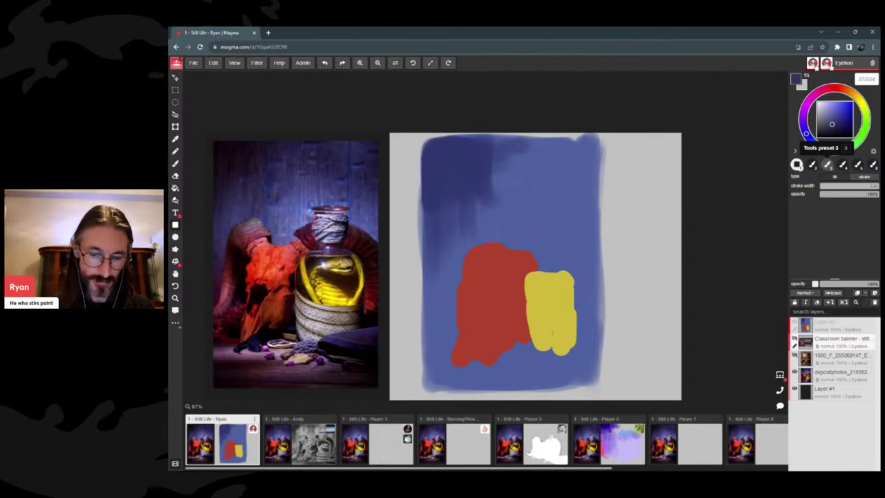
mouse_move(529, 239)
mouse_down()
mouse_move(483, 235)
mouse_move(493, 241)
mouse_move(506, 214)
mouse_move(517, 235)
mouse_move(550, 208)
mouse_up()
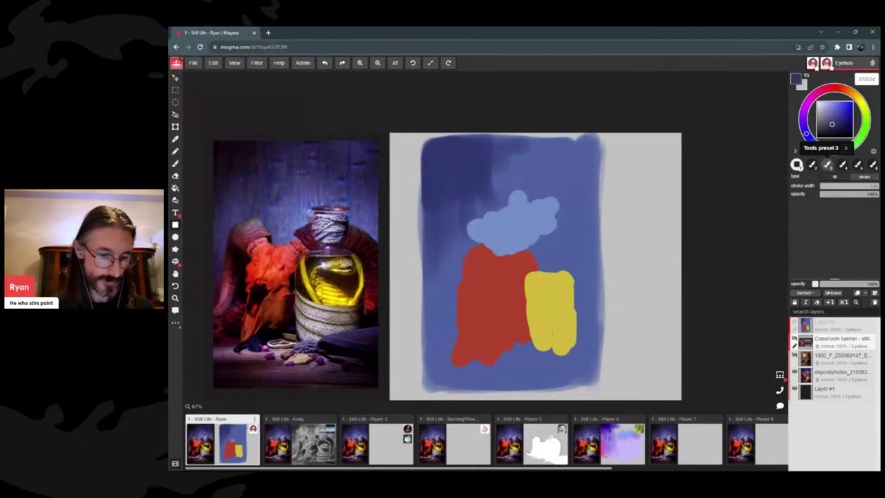
mouse_move(519, 244)
mouse_down()
mouse_move(471, 225)
mouse_move(534, 201)
mouse_move(552, 228)
mouse_move(556, 213)
mouse_move(553, 251)
mouse_up()
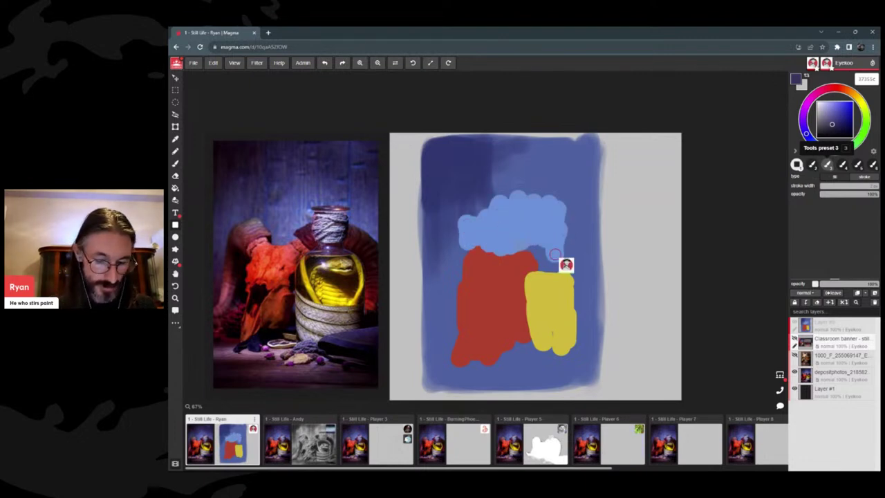
- Block in the dark shapes: navy for the book and the wall's upper-left corner, maroon for the table along the lower edge
mouse_move(595, 337)
mouse_down()
mouse_move(548, 355)
mouse_move(558, 367)
mouse_move(604, 369)
mouse_move(603, 346)
mouse_up()
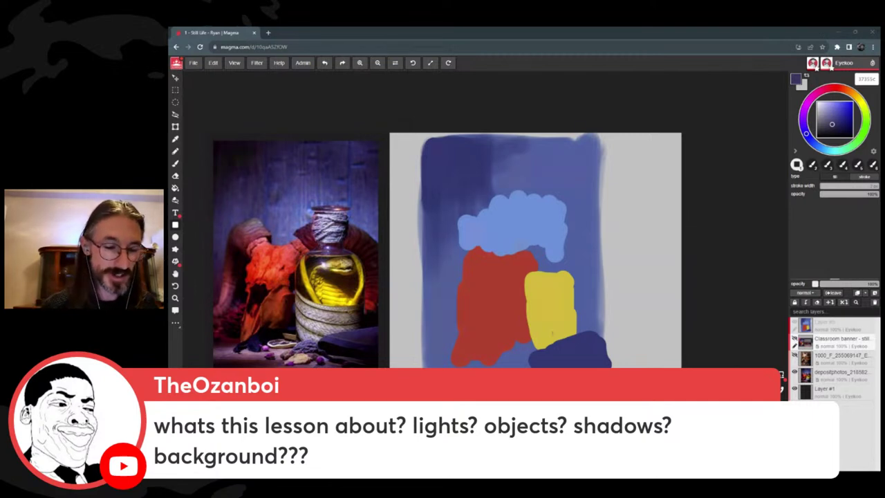
mouse_move(444, 174)
mouse_down()
mouse_move(490, 148)
mouse_move(445, 171)
mouse_move(460, 163)
mouse_move(471, 174)
mouse_move(493, 164)
mouse_up()
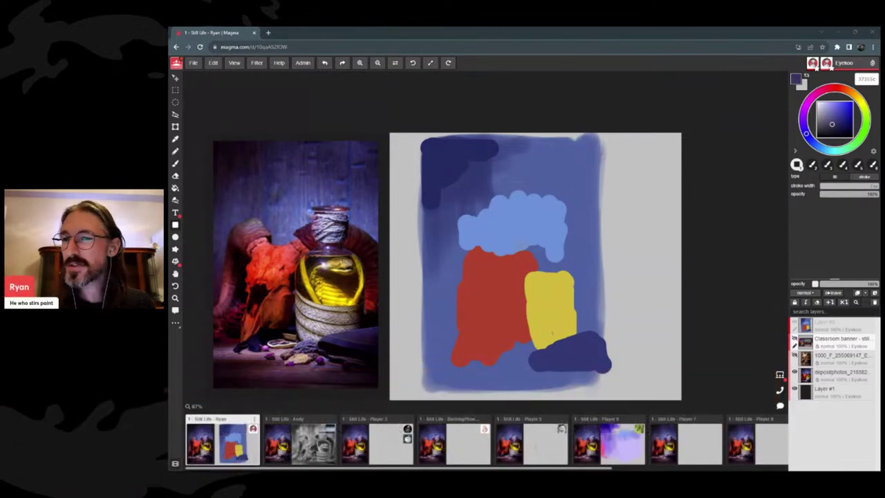
mouse_move(517, 154)
mouse_down()
mouse_move(432, 179)
mouse_move(444, 252)
mouse_move(451, 187)
mouse_up()
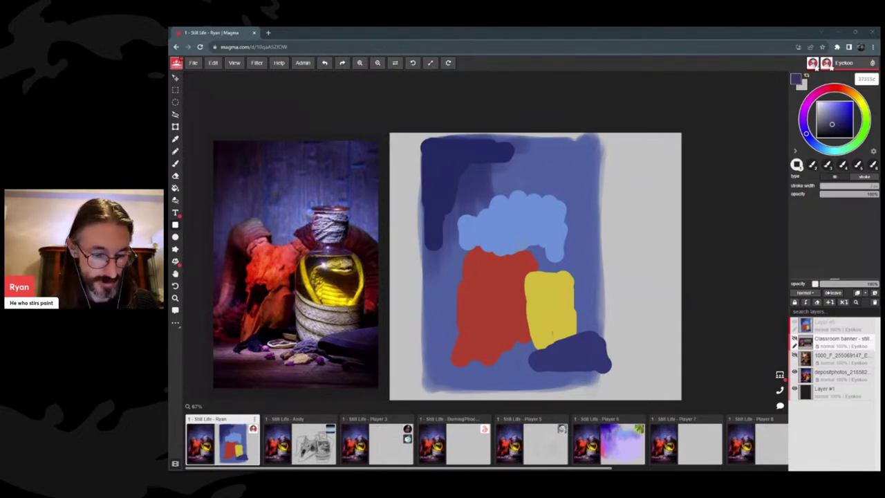
mouse_move(425, 379)
mouse_down()
mouse_move(526, 379)
mouse_move(448, 389)
mouse_move(589, 381)
mouse_move(443, 385)
mouse_up()
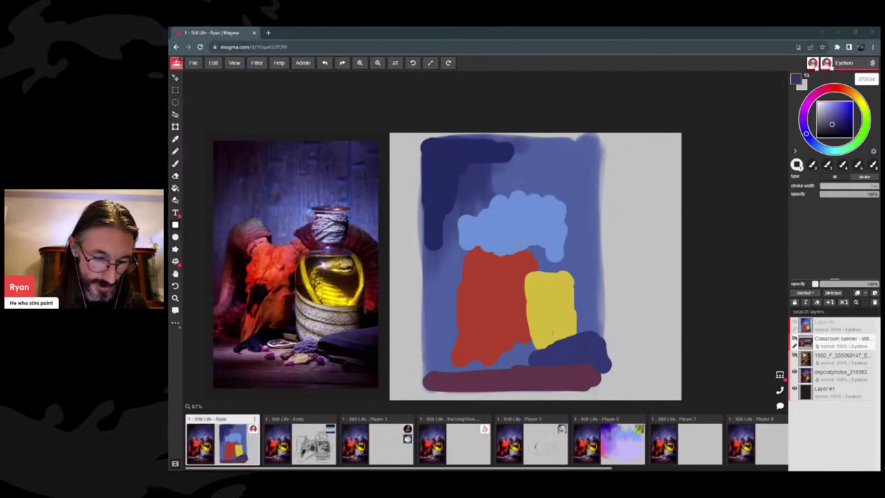
- Block in both curled horns in maroon: an arch above the yellow bottle and a long curve down the skull's left side
mouse_move(530, 247)
mouse_down()
mouse_move(543, 252)
mouse_move(541, 263)
mouse_move(546, 251)
mouse_move(585, 251)
mouse_move(567, 260)
mouse_move(602, 293)
mouse_move(588, 262)
mouse_move(603, 286)
mouse_up()
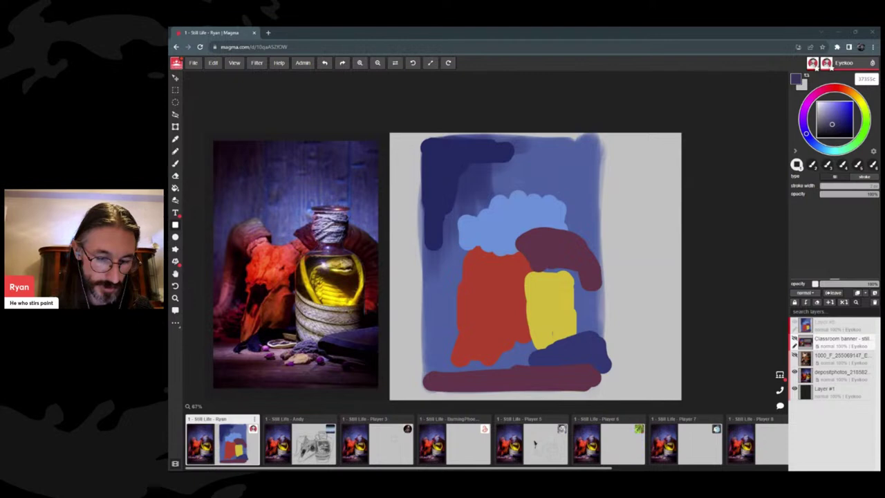
drag(593, 253, 604, 290)
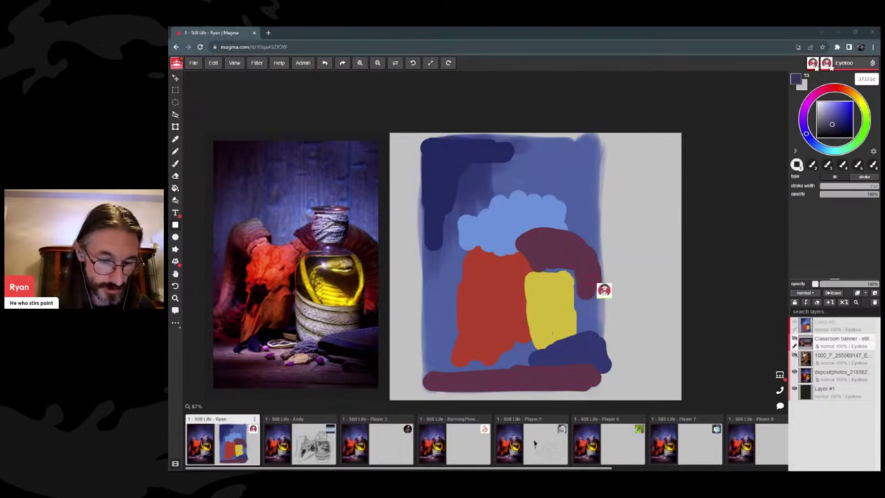
mouse_move(460, 238)
mouse_down()
mouse_move(476, 258)
mouse_move(484, 254)
mouse_move(478, 228)
mouse_move(491, 258)
mouse_up()
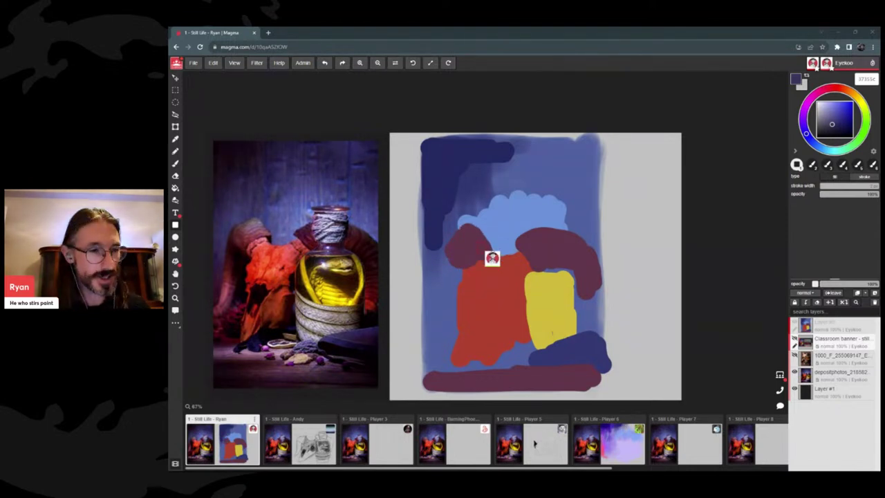
mouse_move(491, 258)
mouse_down()
mouse_move(461, 291)
mouse_move(447, 353)
mouse_move(461, 264)
mouse_up()
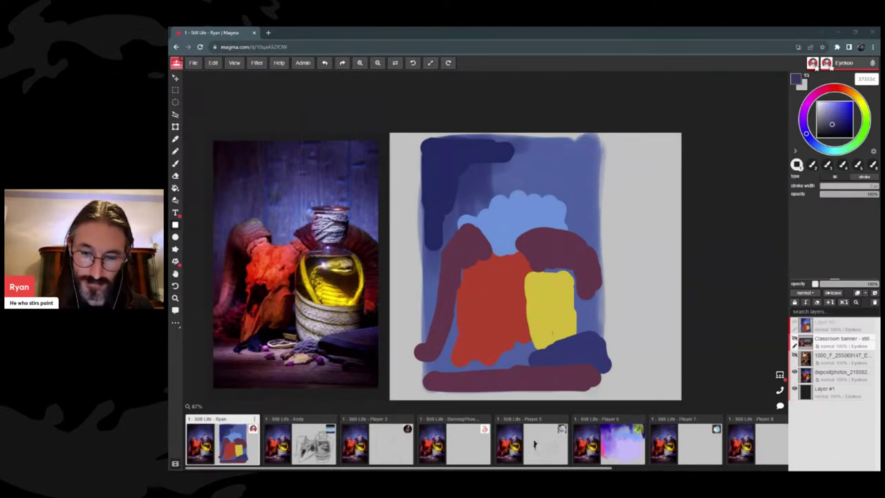
- Dab a bright red highlight onto the top of the red skull shape
drag(478, 294, 642, 280)
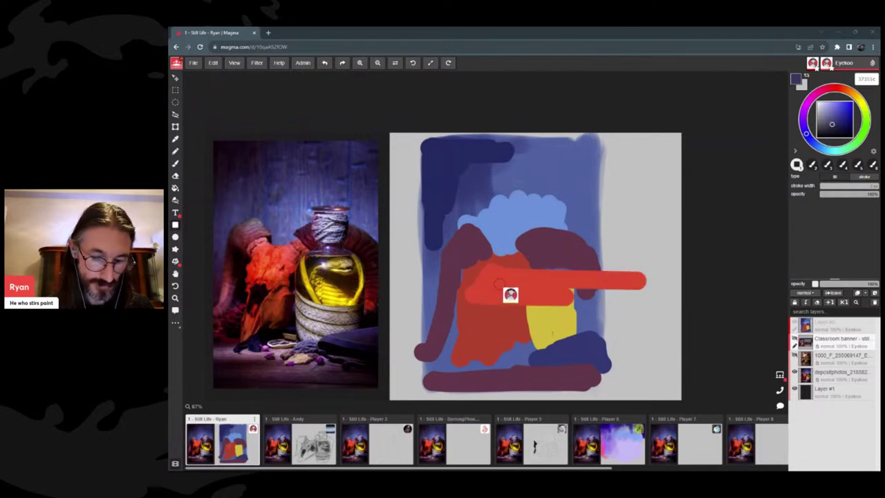
key(ctrl+z)
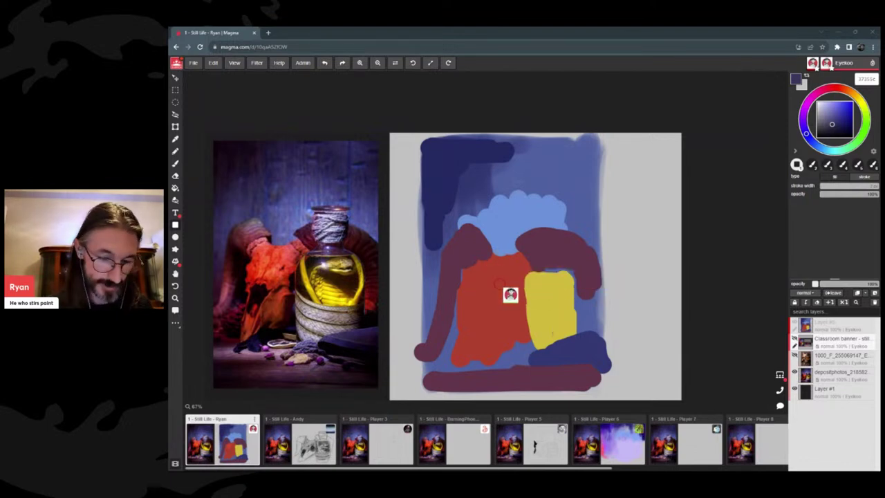
drag(510, 294, 496, 274)
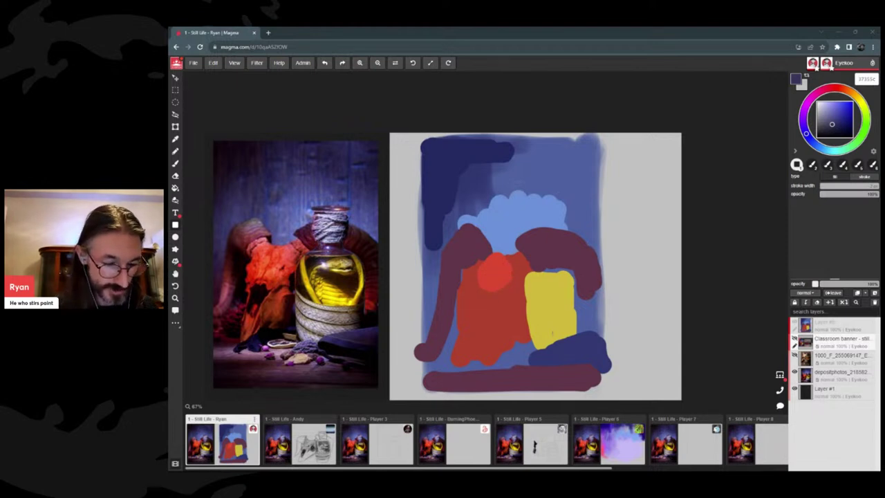
- Extend and deepen the navy in the wall's upper-left corner, and shade the right horn with dark maroon
mouse_move(453, 181)
mouse_down()
mouse_move(490, 158)
mouse_move(484, 184)
mouse_move(470, 164)
mouse_move(543, 157)
mouse_move(533, 152)
mouse_up()
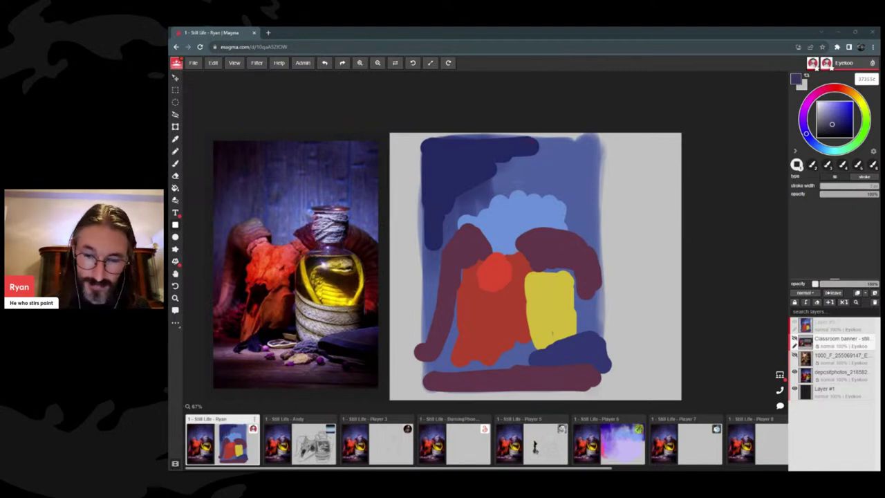
mouse_move(429, 147)
mouse_down()
mouse_move(446, 176)
mouse_move(512, 153)
mouse_up()
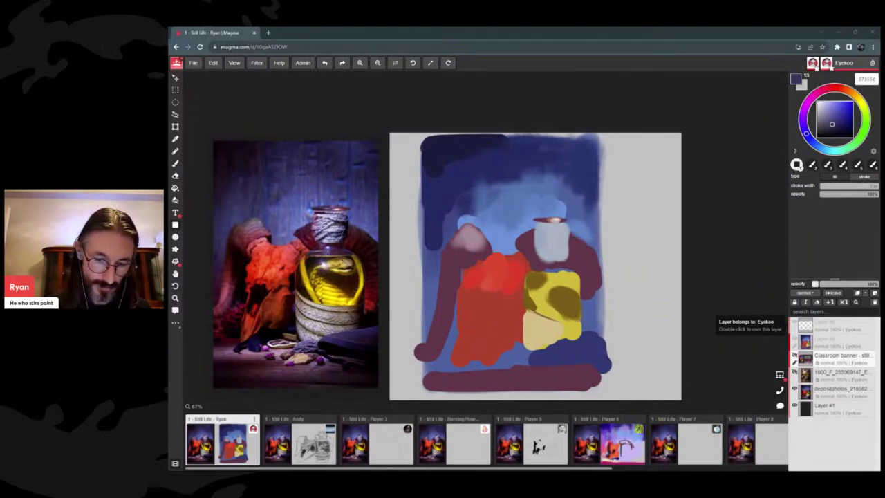
mouse_move(586, 266)
mouse_down()
mouse_move(592, 286)
mouse_move(587, 277)
mouse_move(603, 285)
mouse_move(596, 291)
mouse_up()
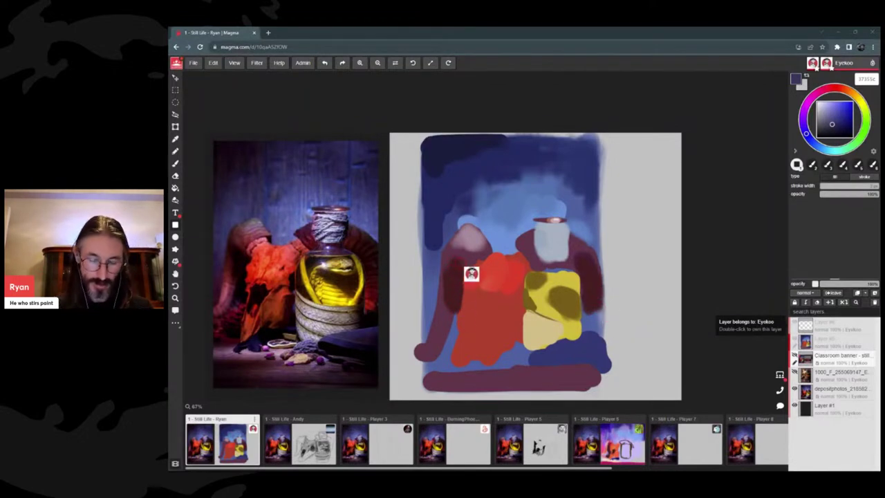
- Add two more blank player canvases by duplicating the empty Player 8 image and its copy
scroll(636, 446, right, 3)
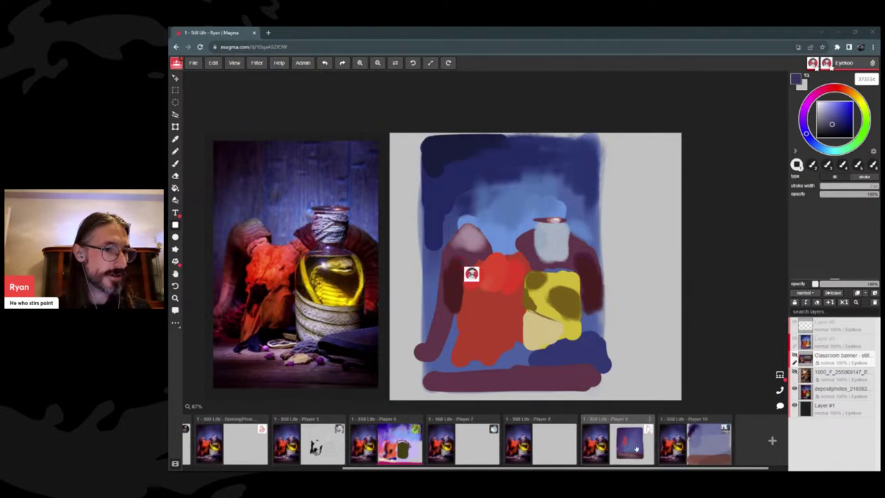
right_click(582, 424)
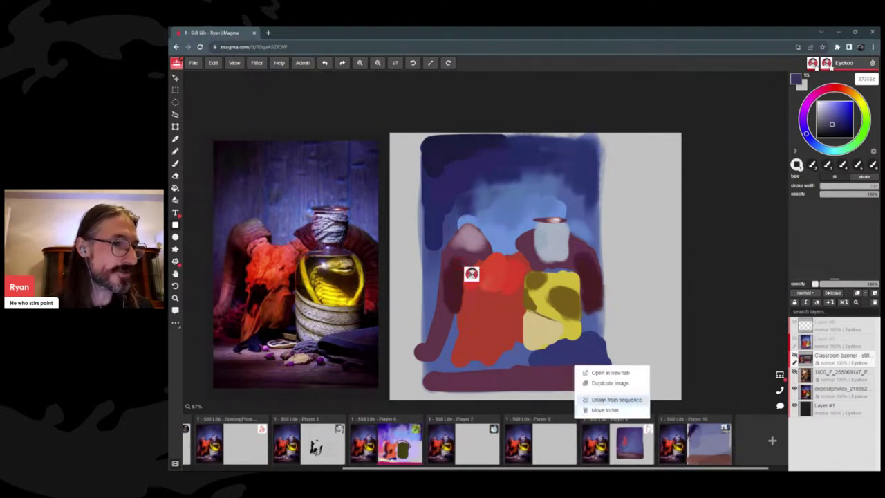
click(609, 383)
right_click(650, 421)
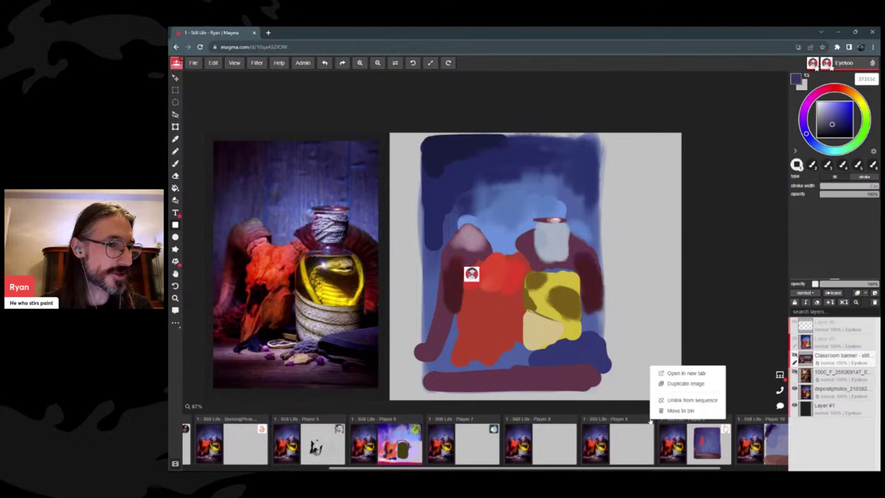
click(676, 382)
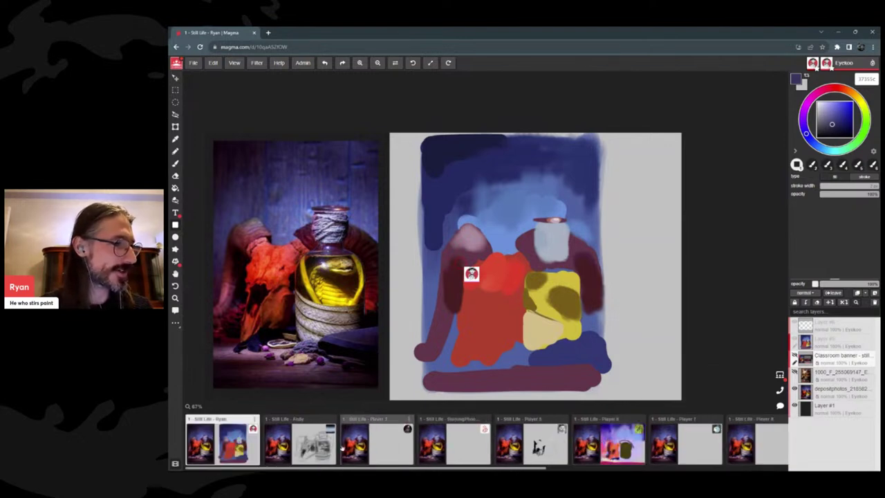
scroll(444, 446, down, 5)
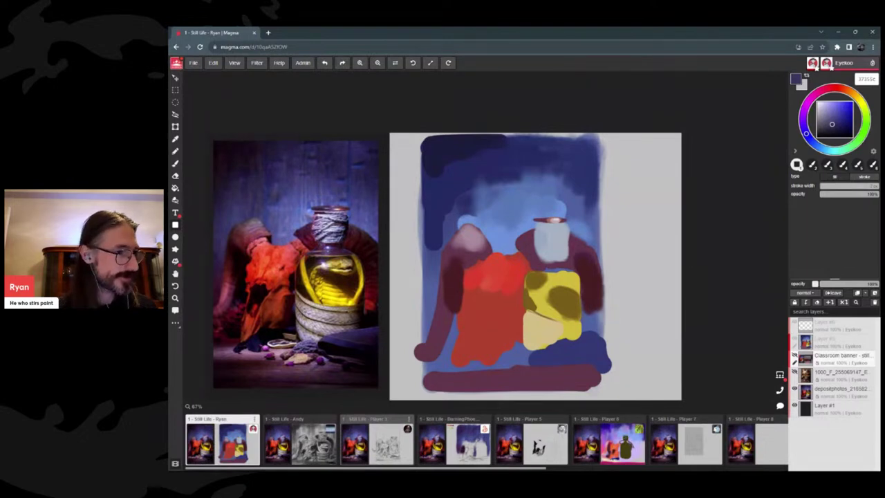
- Add dark maroon shadows to the table and skull, and extend and shade the cream base of the bottle
drag(429, 384, 463, 396)
mouse_move(440, 362)
mouse_down()
mouse_move(447, 366)
mouse_move(432, 356)
mouse_move(462, 369)
mouse_move(516, 366)
mouse_move(524, 355)
mouse_up()
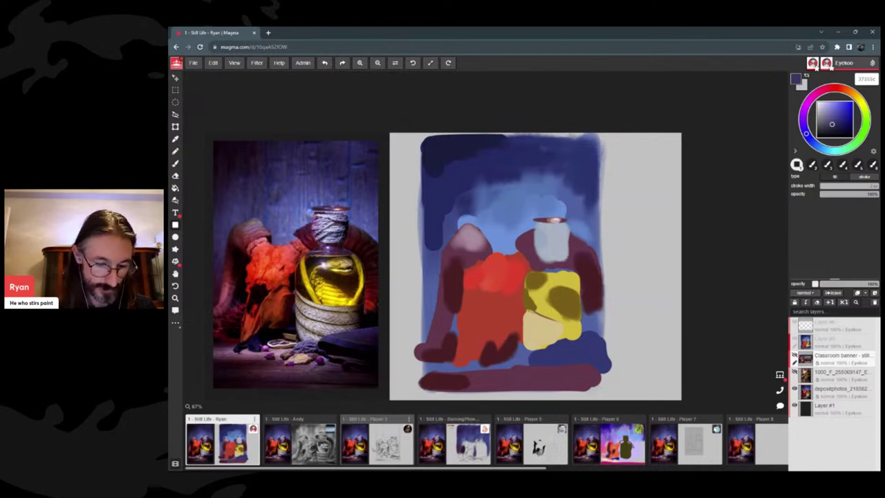
mouse_move(532, 344)
mouse_down()
mouse_move(526, 352)
mouse_move(556, 353)
mouse_move(559, 336)
mouse_up()
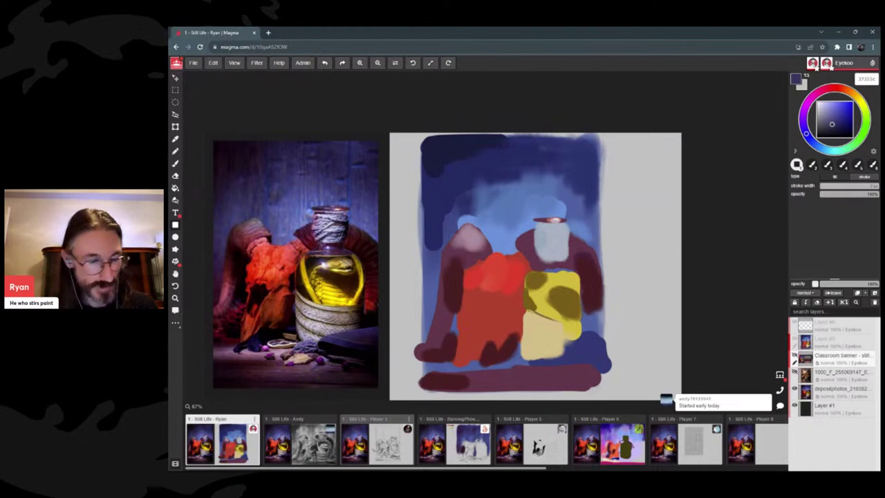
mouse_move(571, 325)
mouse_down()
mouse_move(564, 340)
mouse_move(574, 337)
mouse_move(548, 338)
mouse_move(545, 351)
mouse_up()
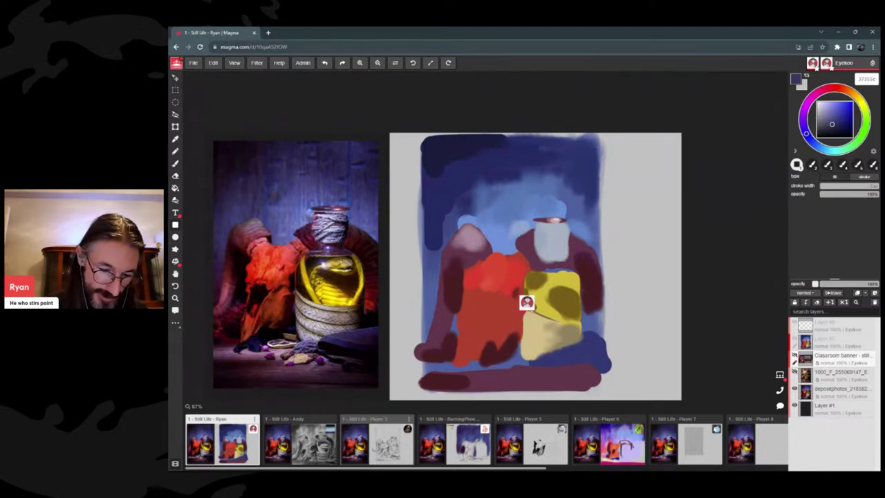
mouse_move(529, 310)
mouse_down()
mouse_move(483, 341)
mouse_move(490, 314)
mouse_move(499, 316)
mouse_move(484, 332)
mouse_up()
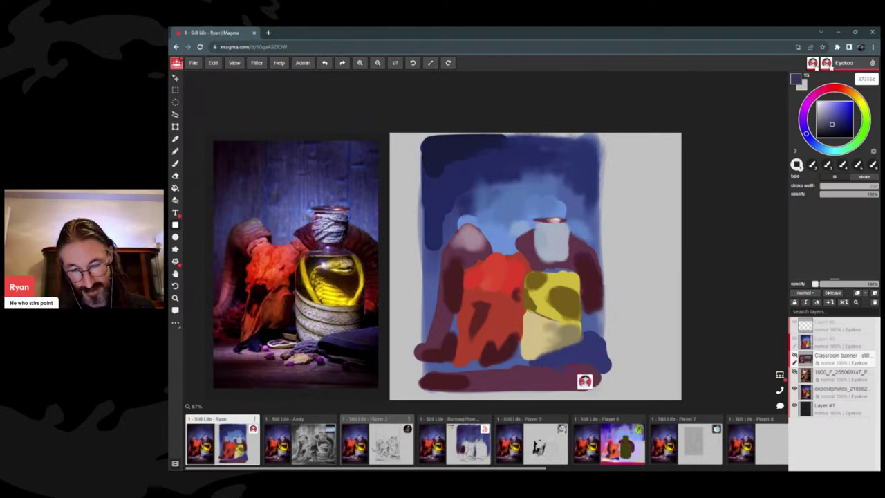
- Refine the dark accents: blue along the book's lower edge, navy down the wall's left edge, and dark olive on the snake in the bottle
drag(568, 376, 616, 379)
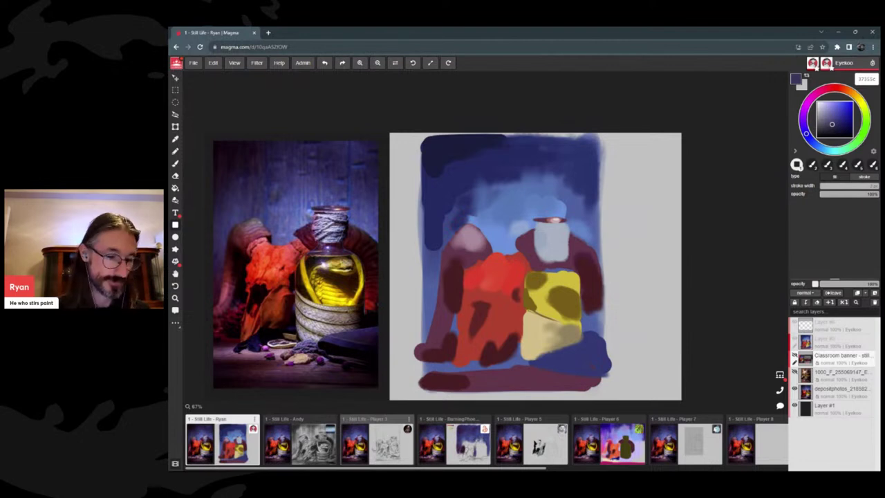
drag(428, 183, 419, 310)
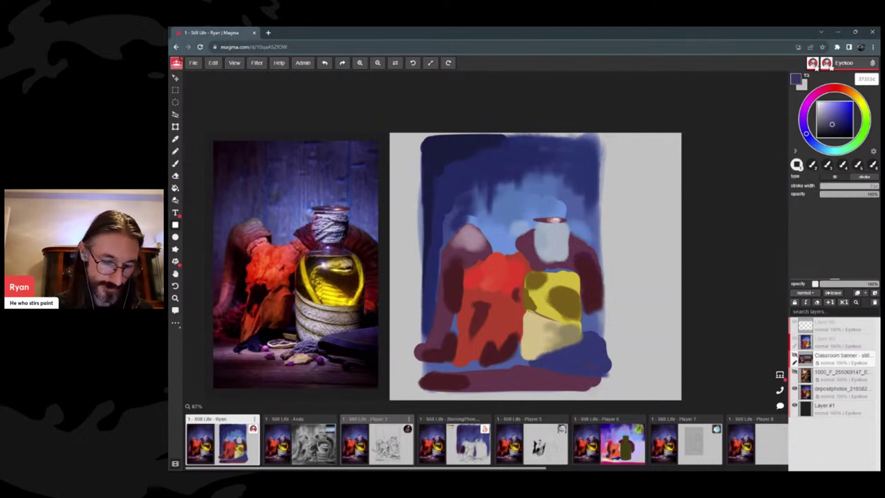
mouse_move(563, 289)
mouse_down()
mouse_move(585, 298)
mouse_move(589, 315)
mouse_move(566, 299)
mouse_up()
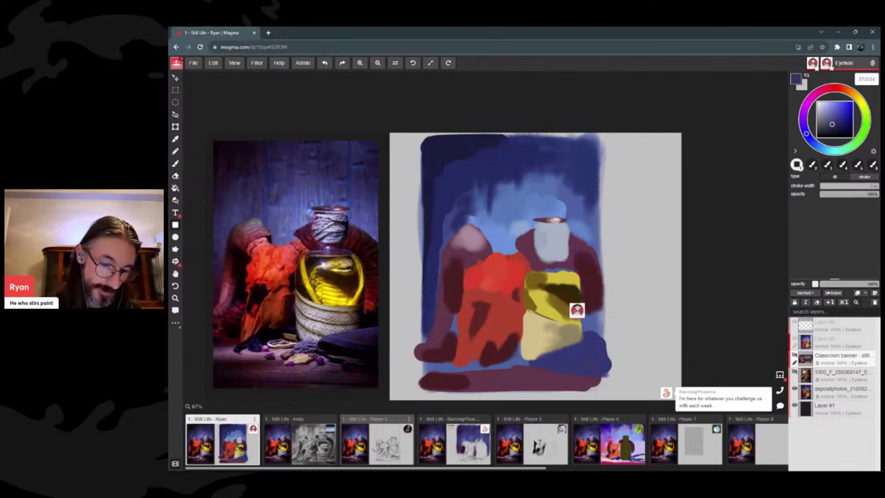
mouse_move(577, 309)
mouse_down()
mouse_move(537, 291)
mouse_move(553, 294)
mouse_move(537, 300)
mouse_move(546, 305)
mouse_up()
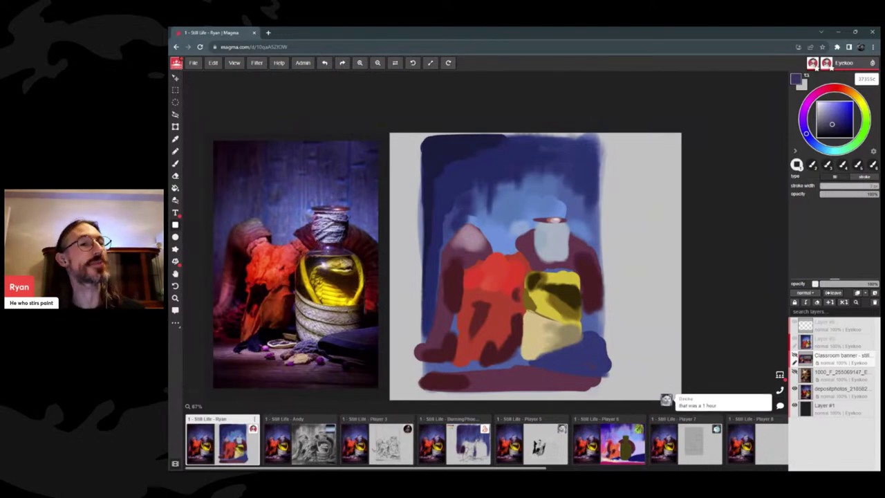
- Open the chat and read through the participants' recent messages
click(780, 407)
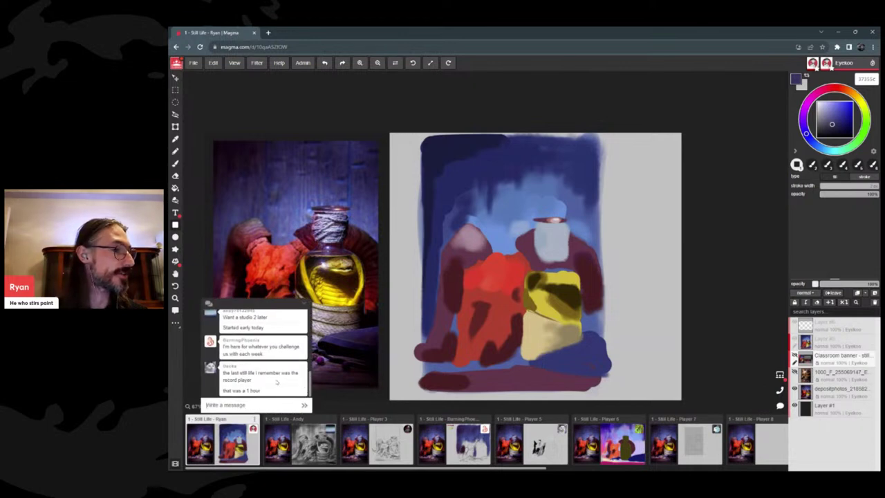
scroll(277, 382, up, 3)
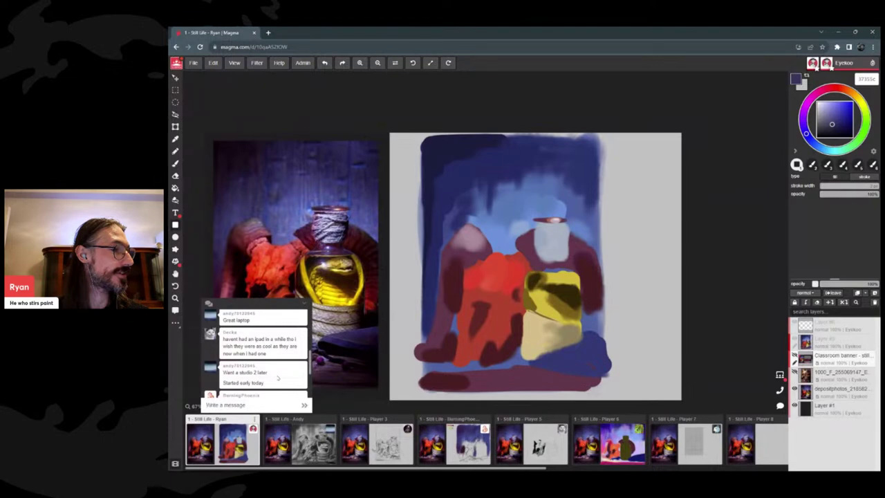
scroll(278, 377, down, 3)
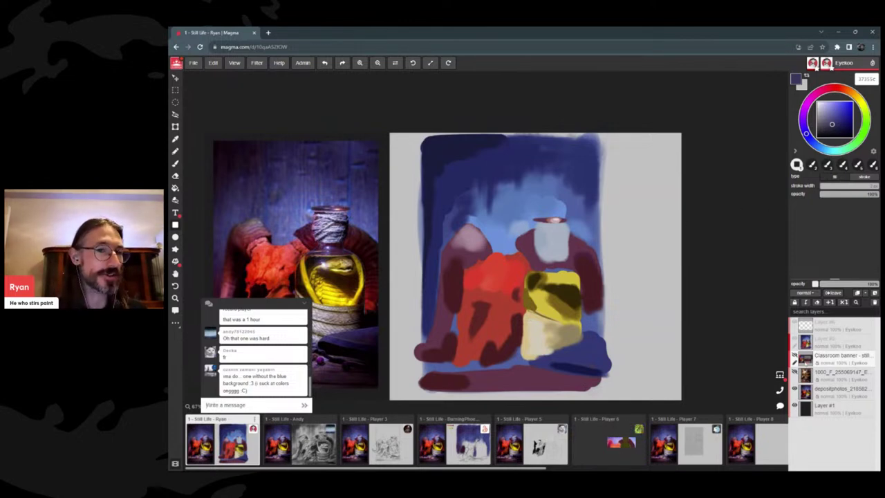
- Show the warm brown alternate reference photo and the classroom banner layer briefly, then hide both again
click(794, 373)
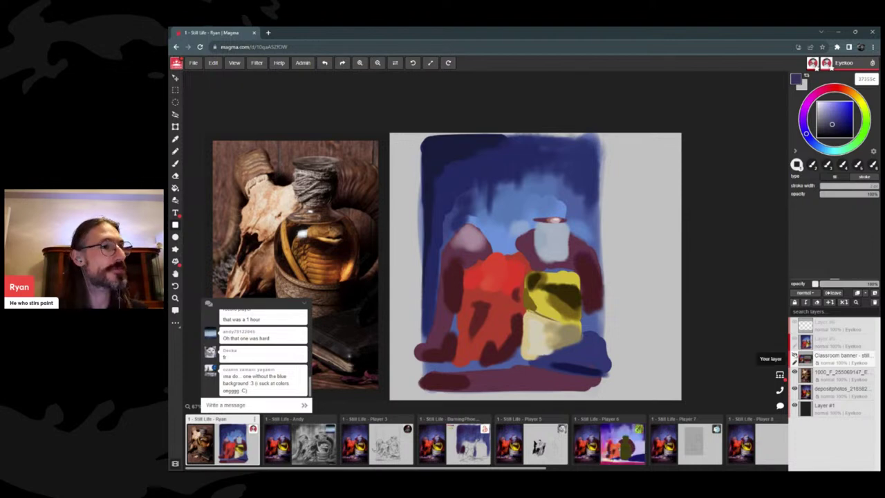
click(795, 355)
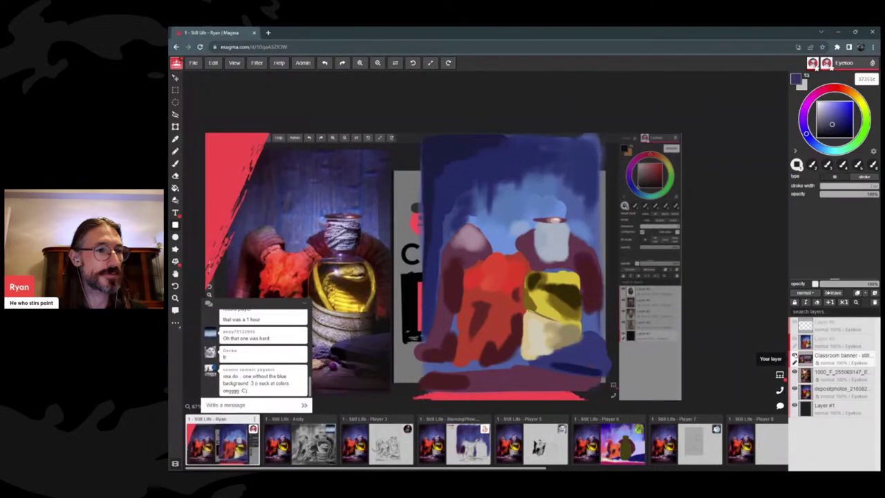
click(794, 355)
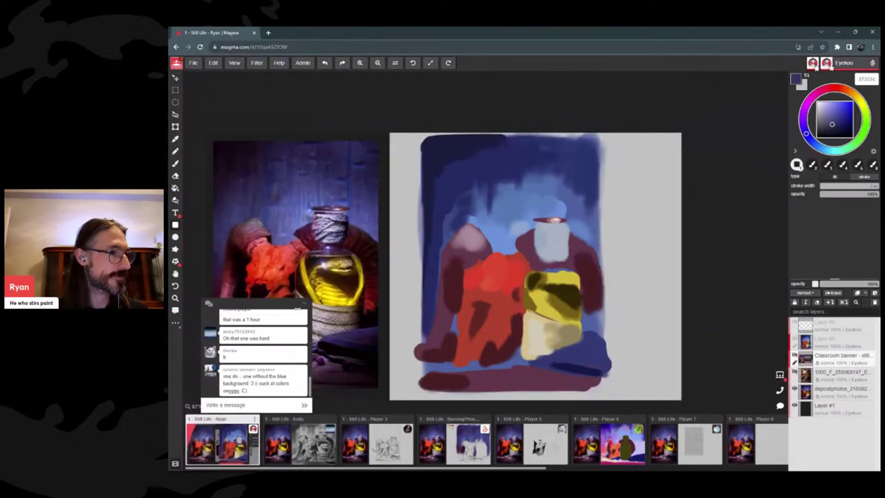
- Move the chat off the reference photo to beside the painting, and try a dark stroke on the bottle's cream base
drag(303, 307, 754, 307)
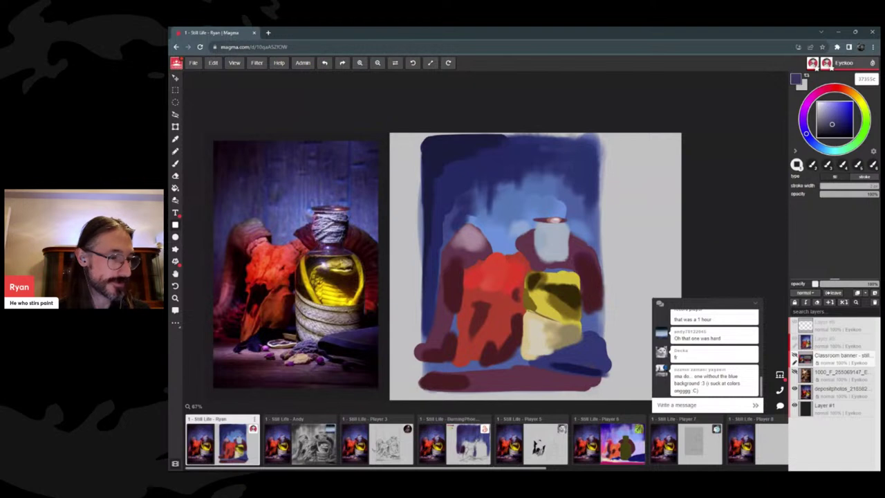
drag(531, 317, 538, 350)
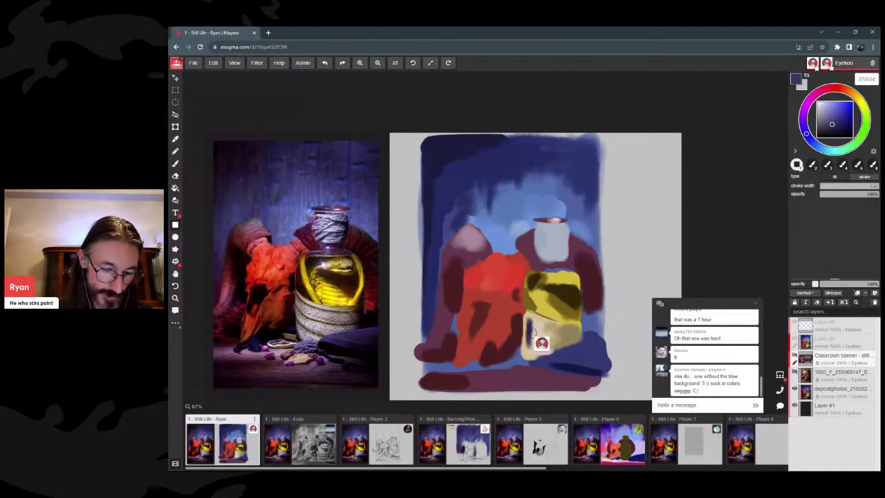
key(ctrl+z)
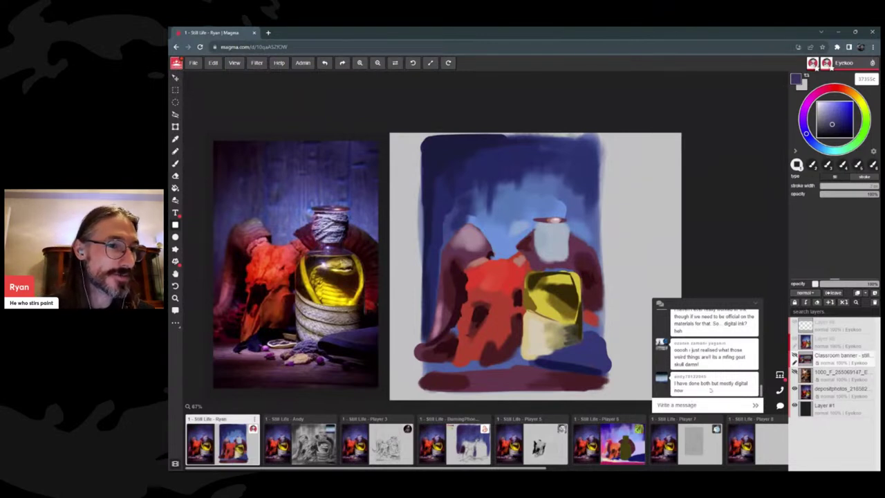
- Carve dark maroon shadows into the skull's lower face, and paint a thin dark horizontal line from the skull across the bottle base
scroll(710, 391, up, 3)
scroll(713, 388, down, 1)
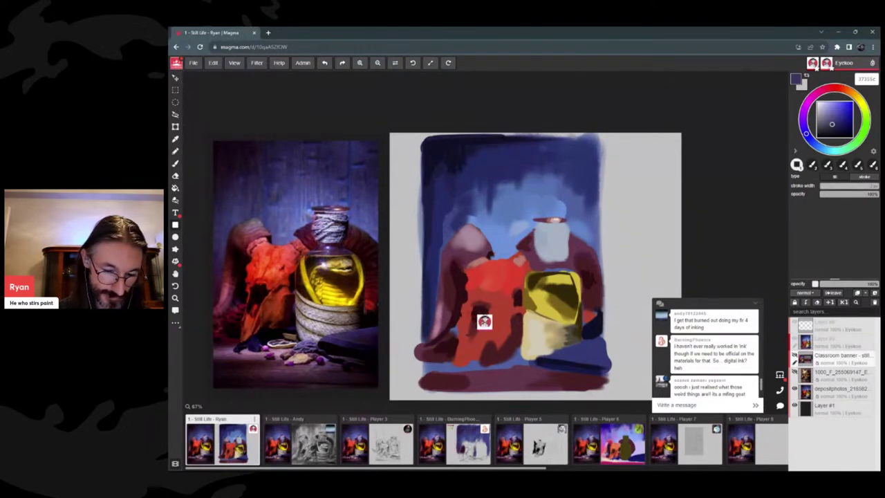
mouse_move(480, 344)
mouse_down()
mouse_move(474, 327)
mouse_move(476, 354)
mouse_move(494, 321)
mouse_move(496, 332)
mouse_up()
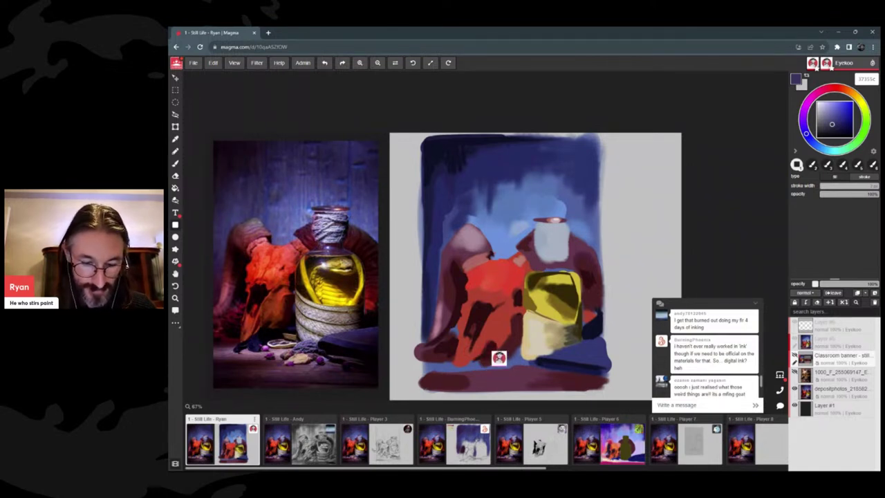
drag(496, 346, 616, 344)
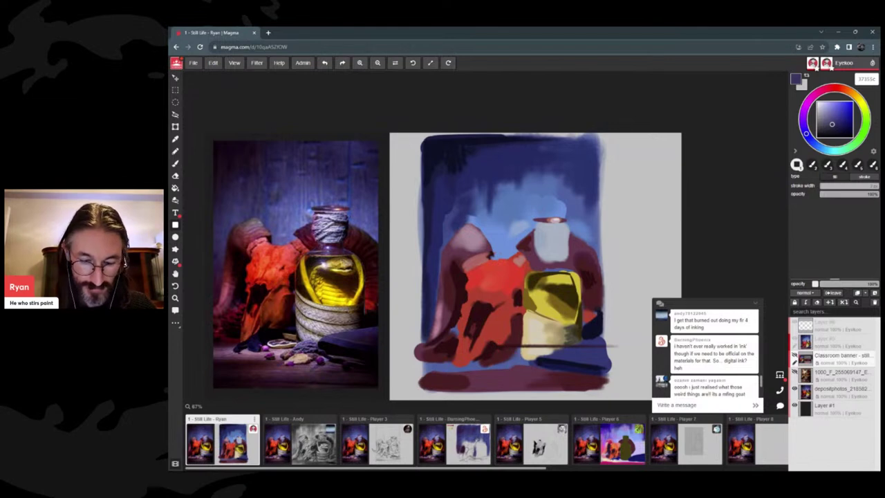
- Undo the thin dark line across the bottle base, and add small shading strokes to the bottle's wrapped neck and the skull's face
key(ctrl+z)
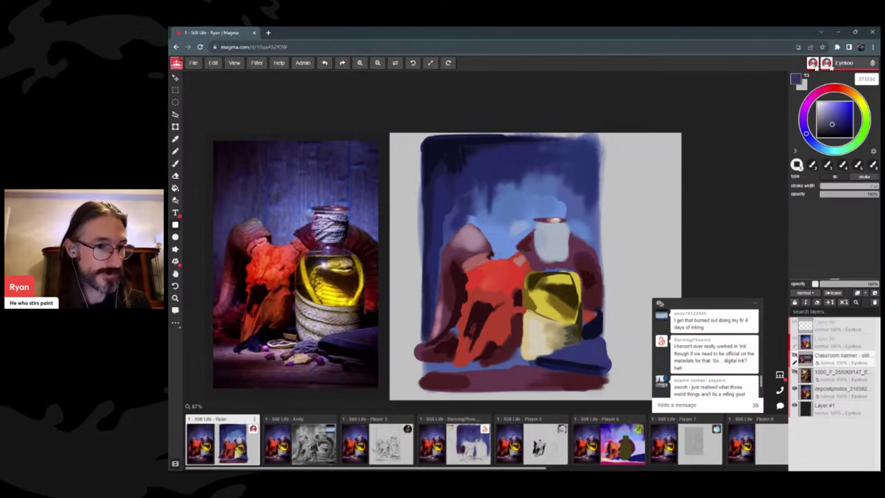
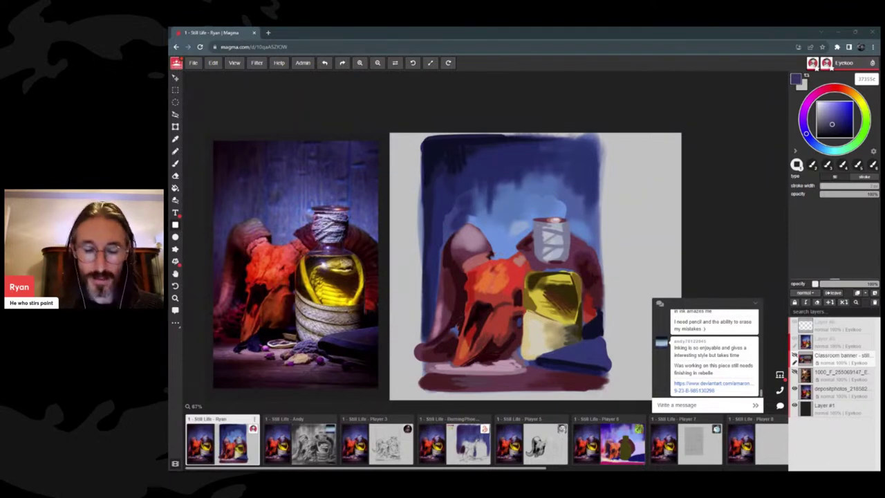
mouse_move(581, 250)
mouse_down()
mouse_move(563, 241)
mouse_move(579, 247)
mouse_move(575, 269)
mouse_up()
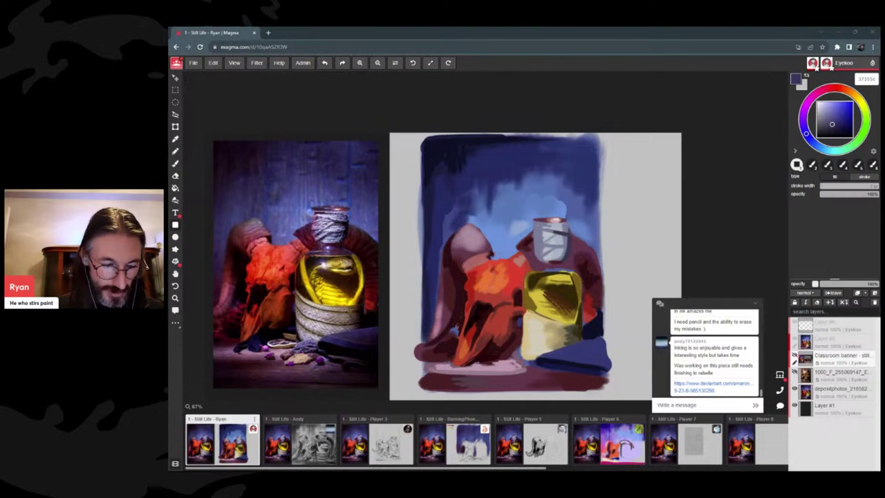
drag(575, 253, 562, 258)
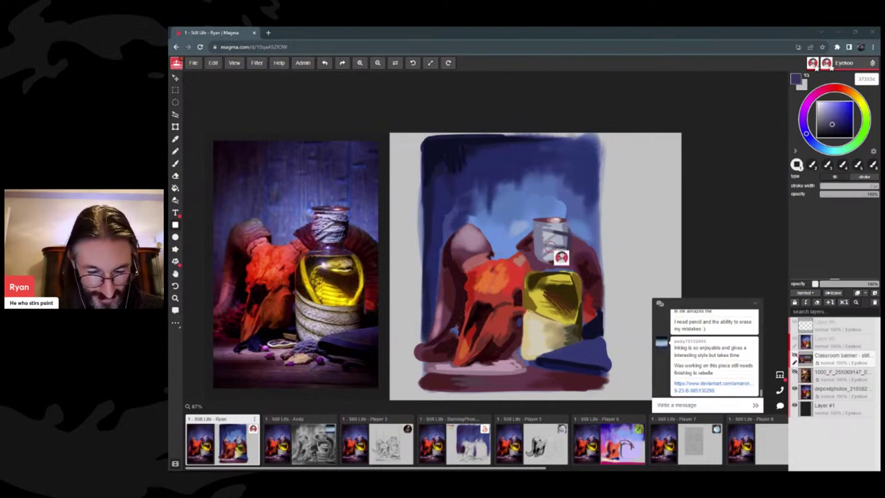
mouse_move(561, 253)
mouse_down()
mouse_move(539, 260)
mouse_move(563, 258)
mouse_up()
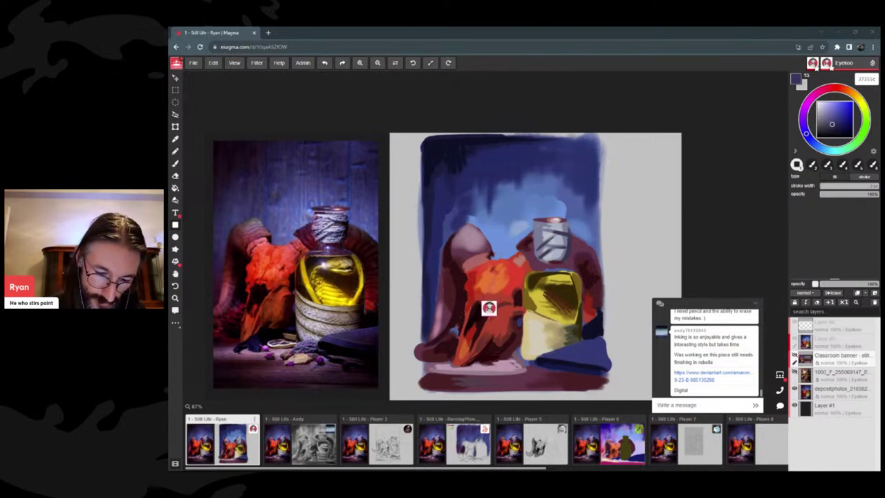
drag(492, 307, 485, 295)
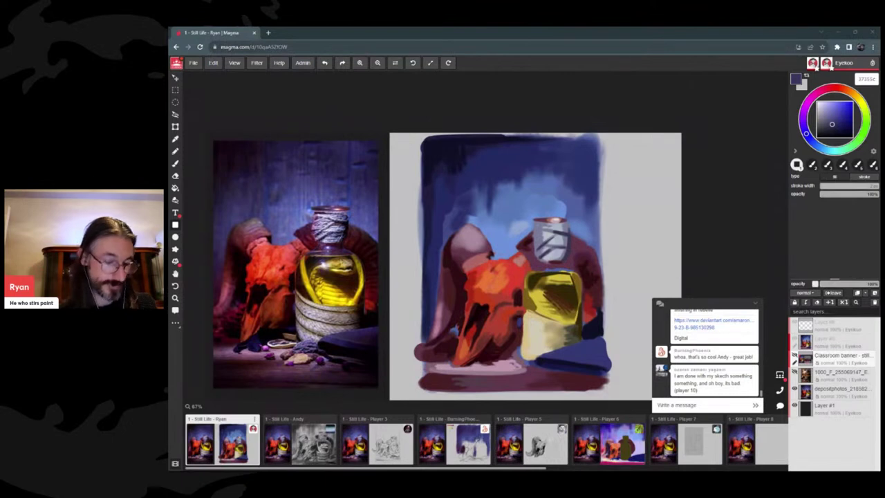
- View Player 10's sketch with the chat collapsed, and return to the host's own canvas
scroll(671, 446, right, 10)
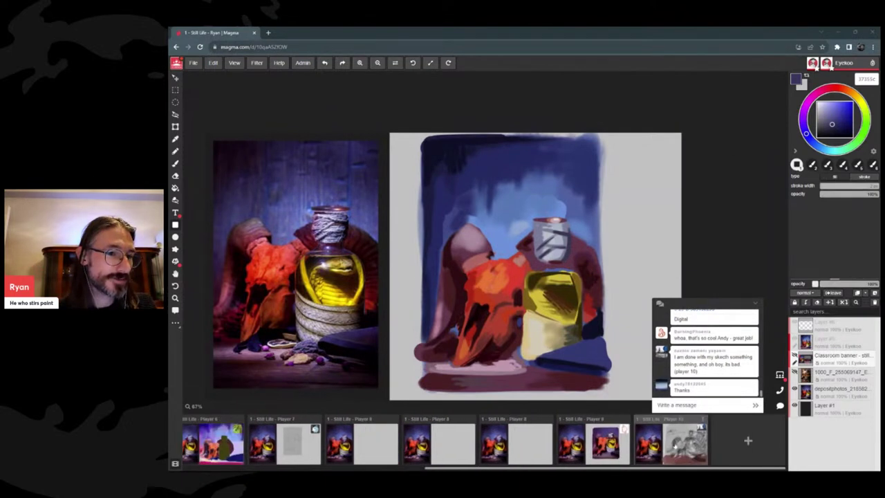
click(646, 446)
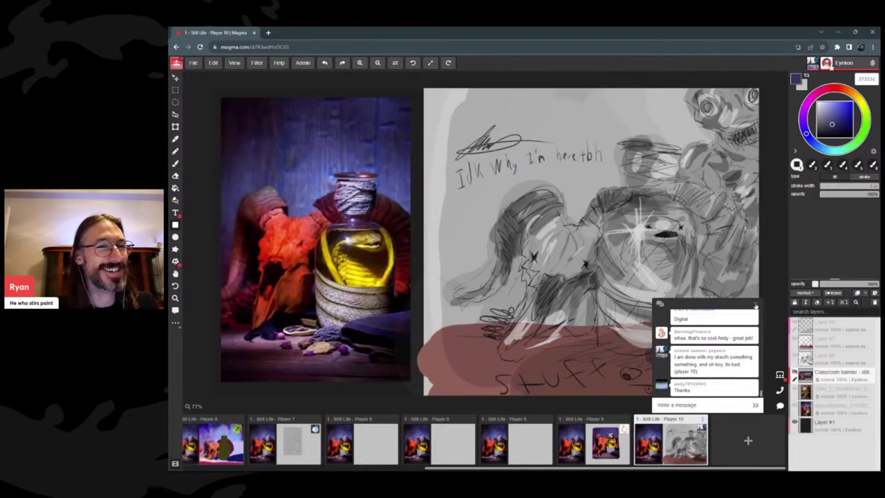
click(755, 305)
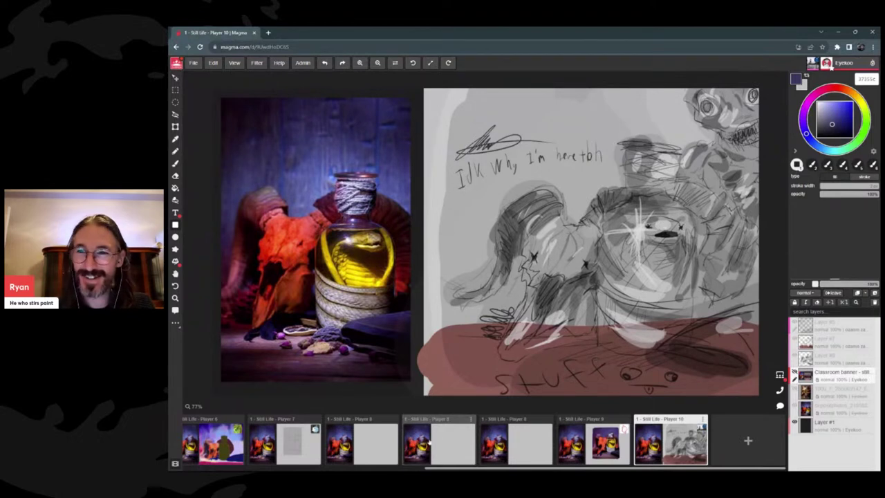
scroll(408, 446, left, 5)
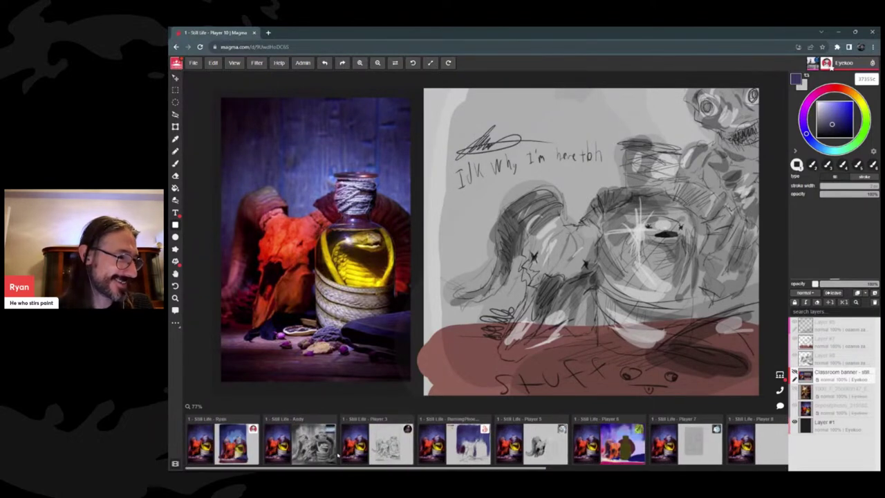
click(240, 454)
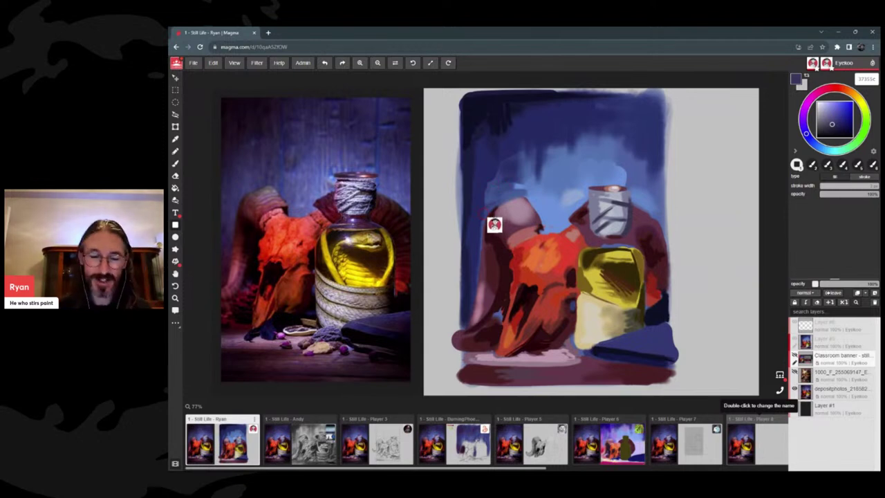
- Paint a short stroke at the outer edge of the skull's left horn
mouse_move(493, 232)
mouse_down()
mouse_move(486, 237)
mouse_move(484, 229)
mouse_move(480, 238)
mouse_move(484, 256)
mouse_move(494, 227)
mouse_up()
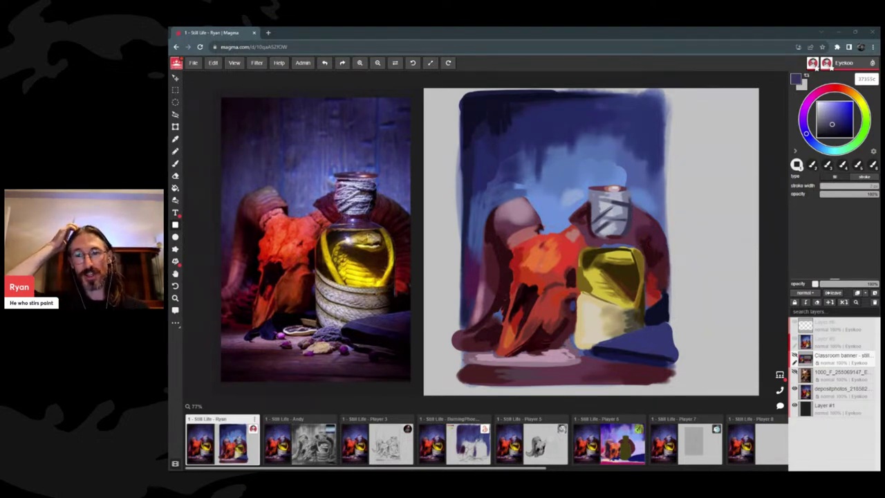
- Open Magma's feature request page and go back to the host's still life canvas
click(277, 65)
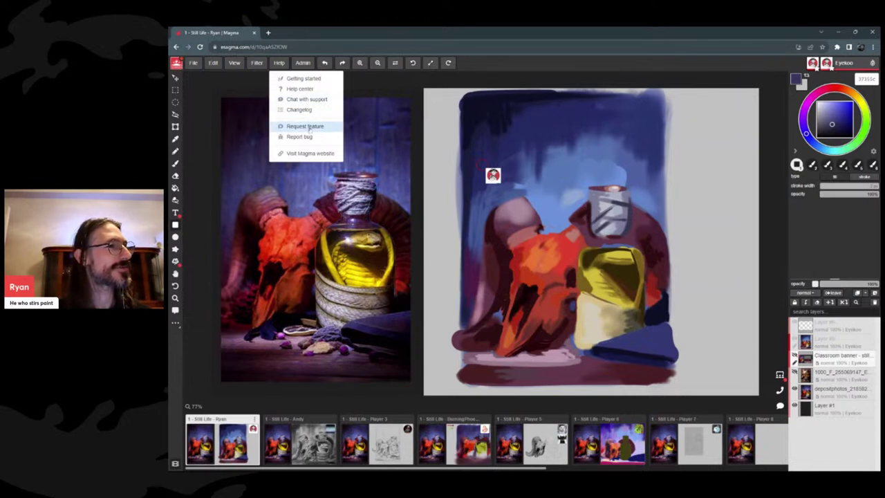
click(305, 126)
key(alt+Left)
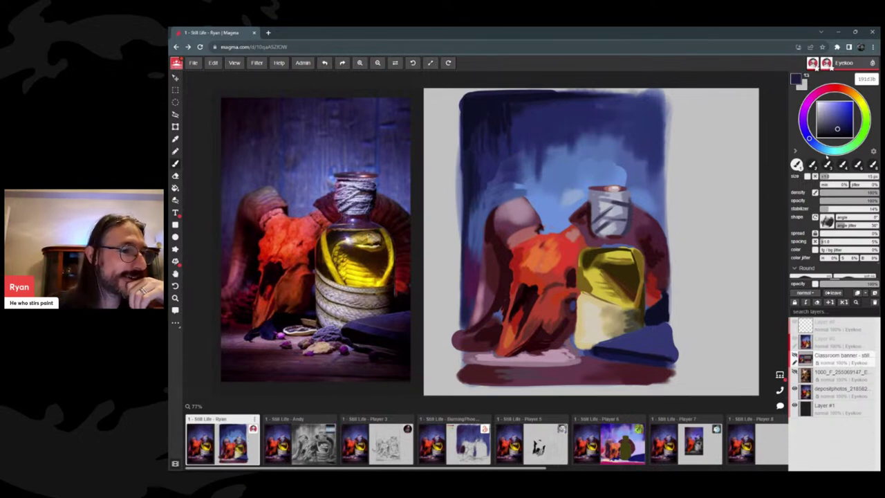
- Look through the participants' canvas thumbnails up to Player 10 and return to the start of the list
scroll(746, 447, down, 3)
scroll(745, 447, down, 3)
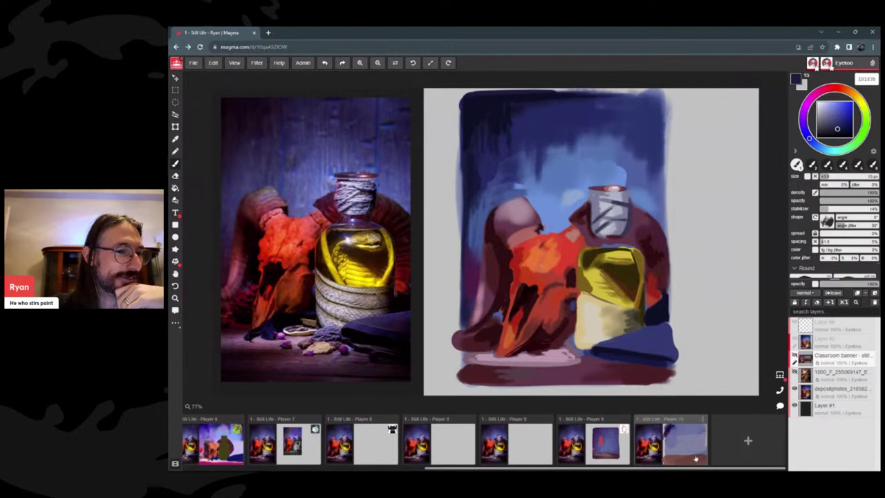
scroll(736, 440, up, 1)
scroll(467, 430, up, 5)
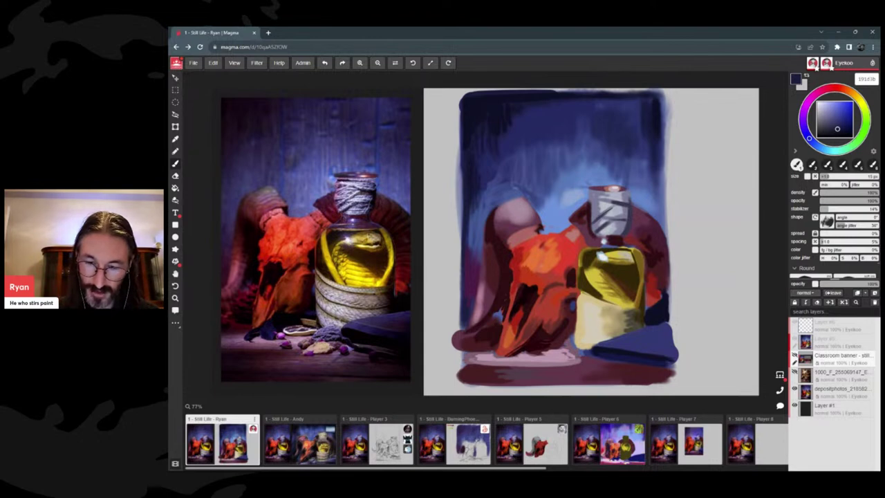
- Paint a stroke along the blue cloth beside the bottle base, and compare the painting with the reference photo at thumbnail size
mouse_move(647, 347)
mouse_down()
mouse_move(664, 365)
mouse_move(678, 352)
mouse_move(681, 358)
mouse_up()
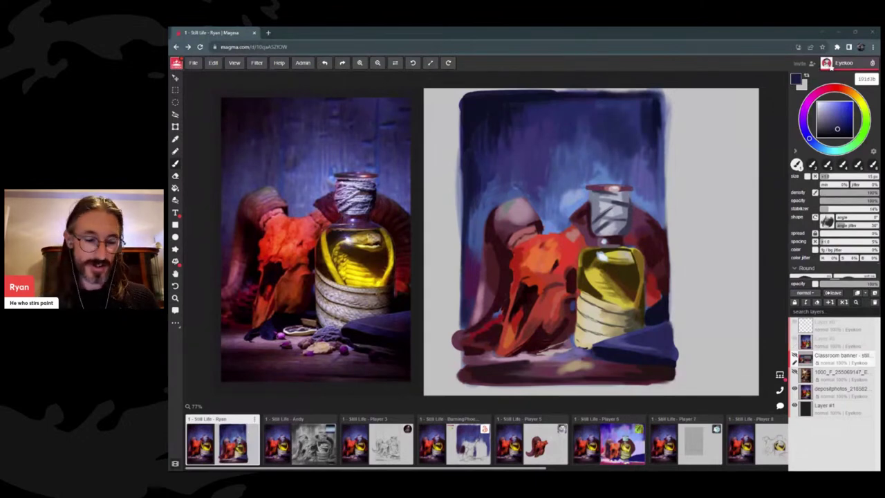
scroll(539, 212, down, 8)
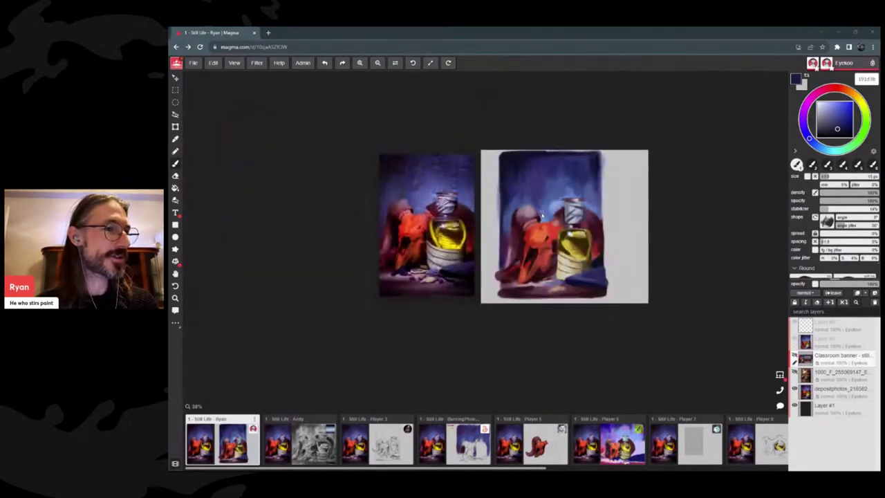
scroll(559, 238, up, 1)
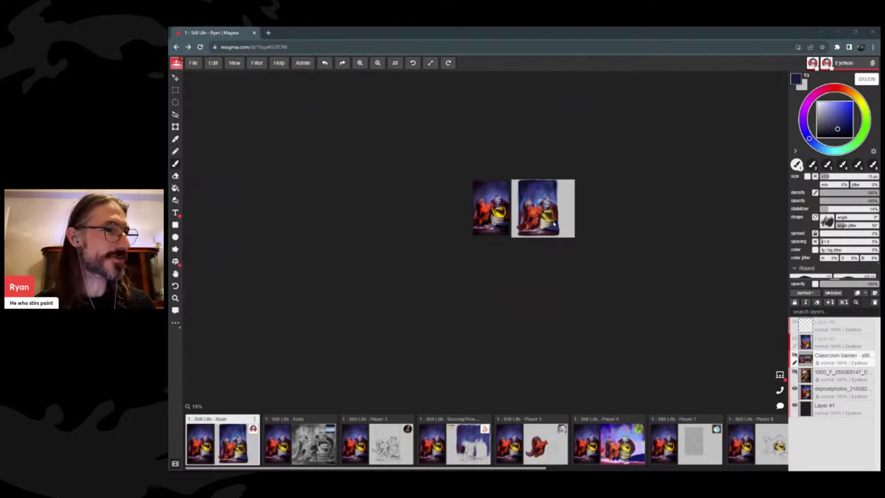
scroll(551, 222, up, 3)
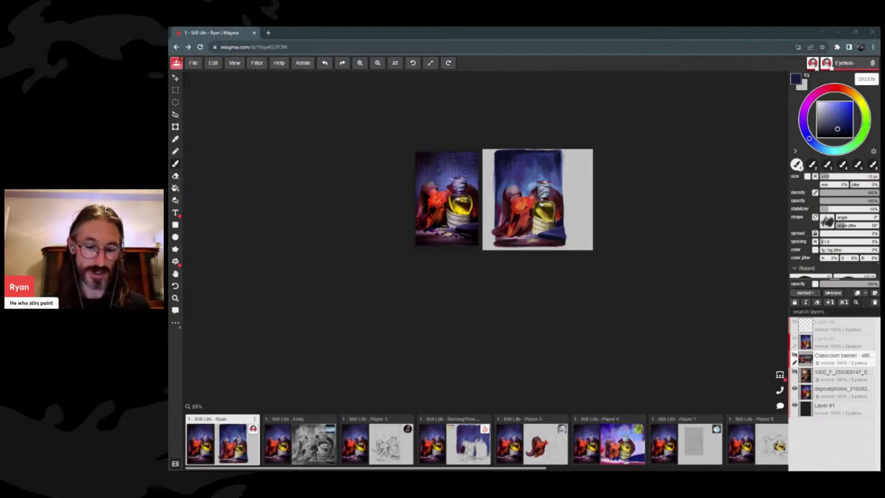
key(ctrl+0)
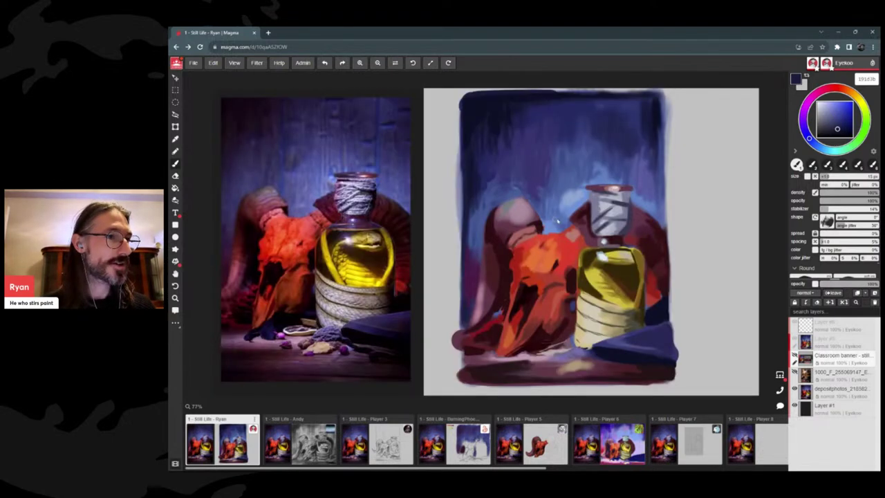
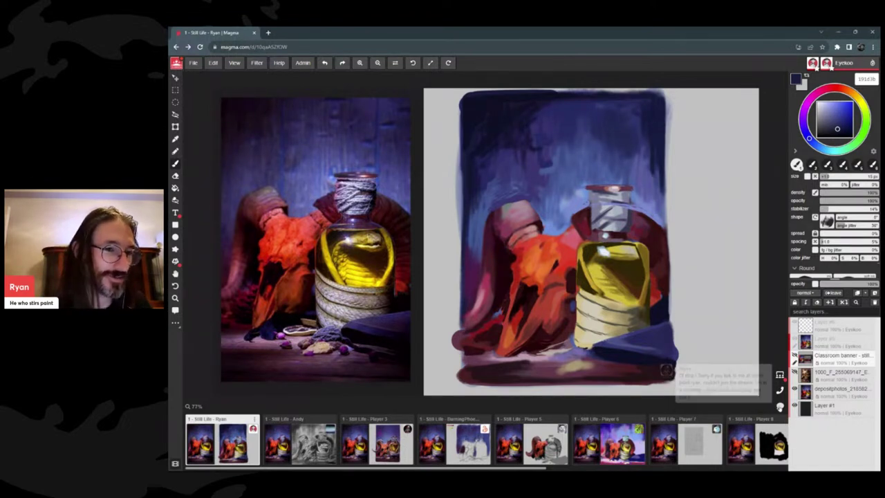
- Open the chat and send the departing participant a greeting with "All good. Thanks for joining!"
click(780, 407)
text(Hey Wenx. All good.)
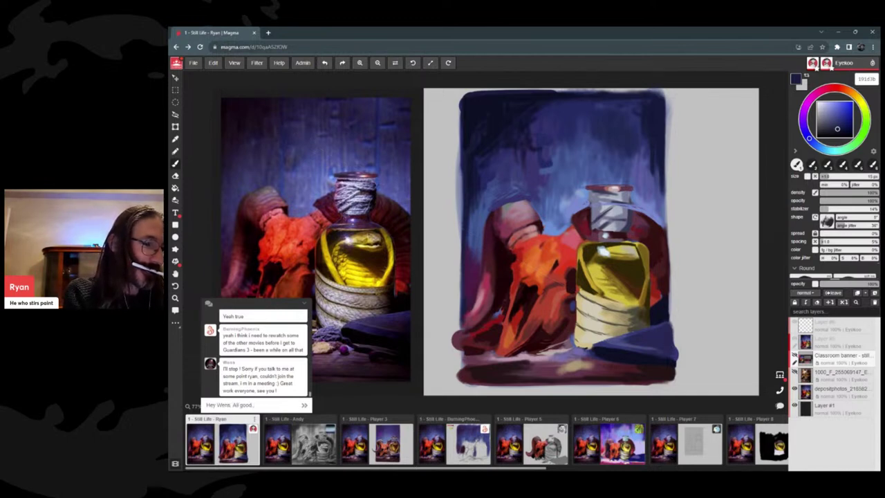
text( Thanks for joining!)
key(Return)
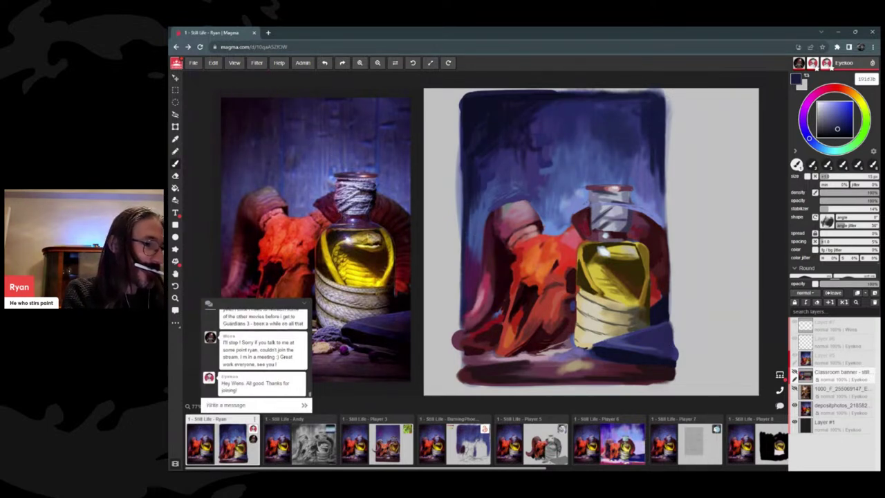
- Send the follow-up chat message "Have a good one!"
text(Have a)
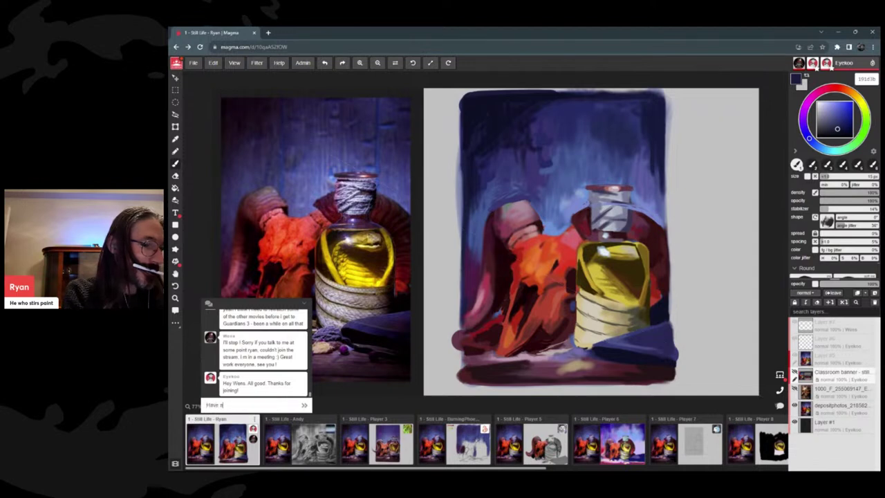
text( good we)
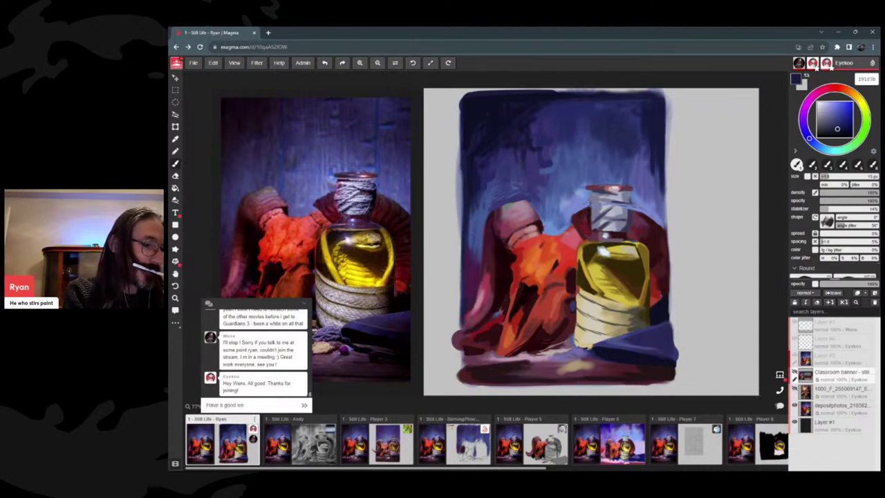
text(ene!)
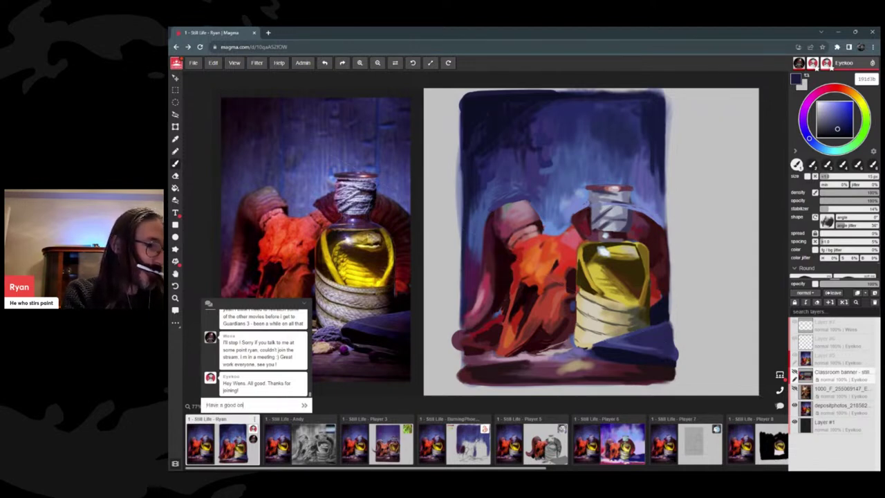
key(Return)
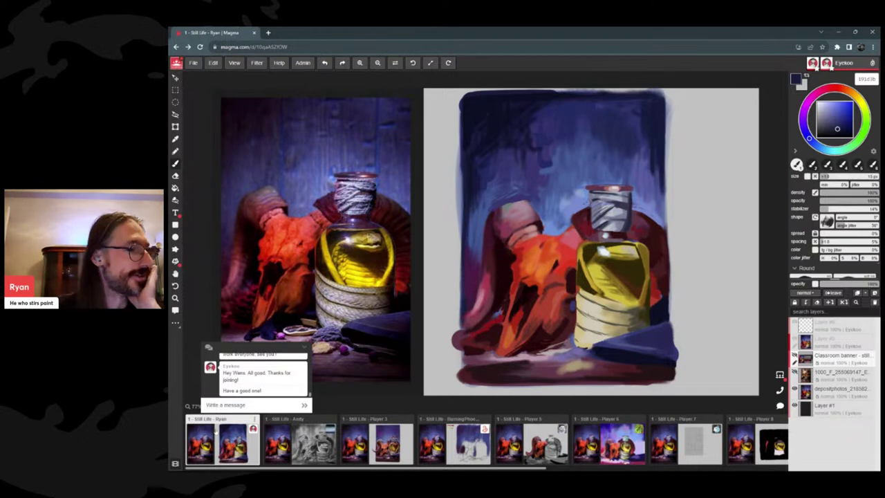
- Review the participants' still life paintings one after another, from the second canvas through Player 8's
click(285, 440)
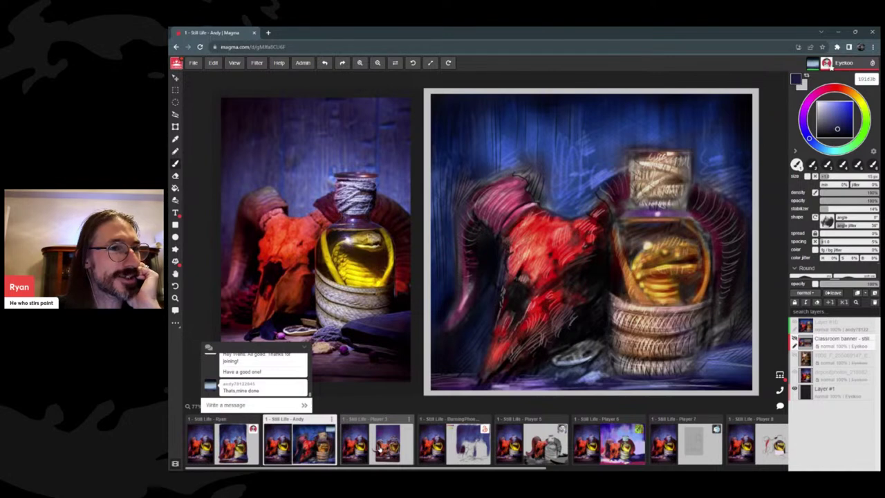
click(379, 448)
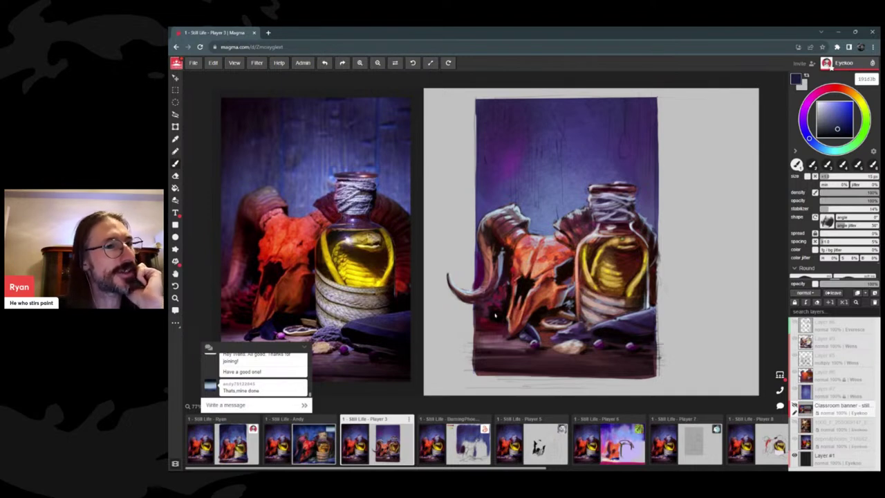
click(460, 451)
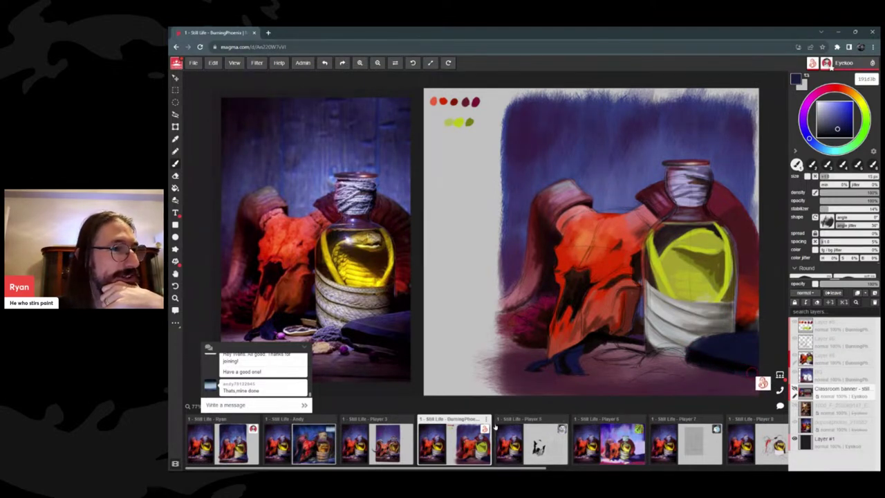
click(549, 449)
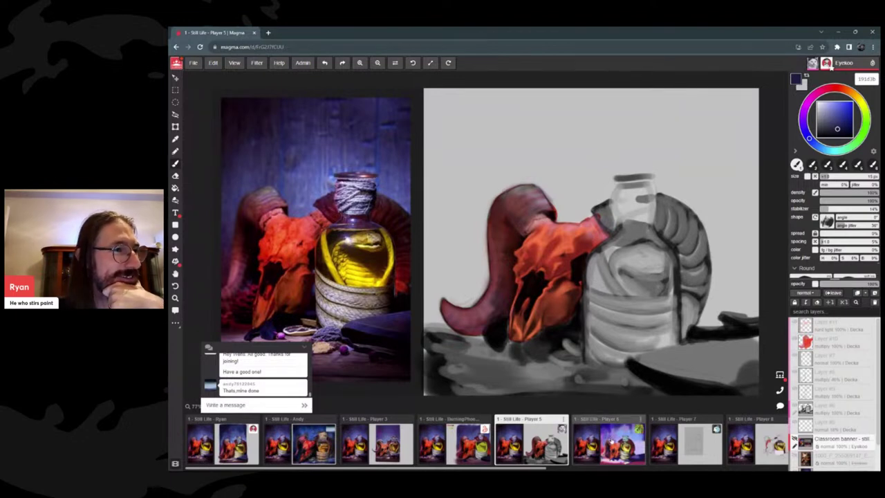
click(611, 443)
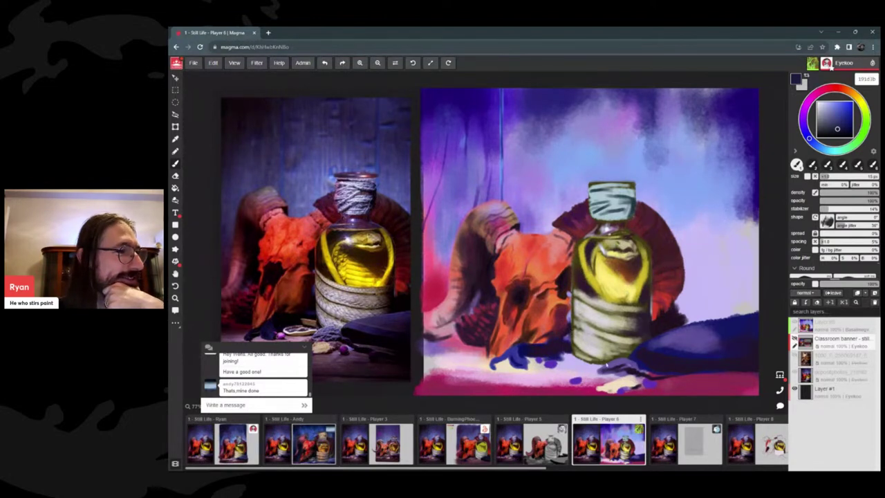
click(693, 452)
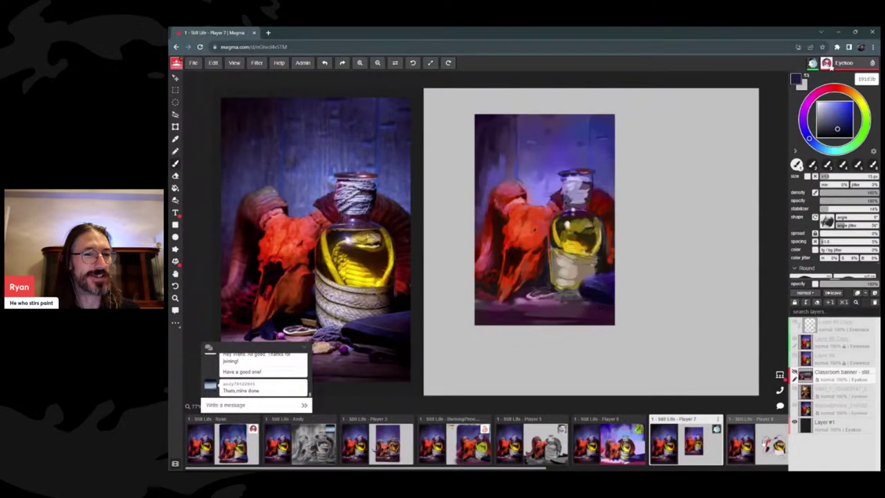
click(764, 444)
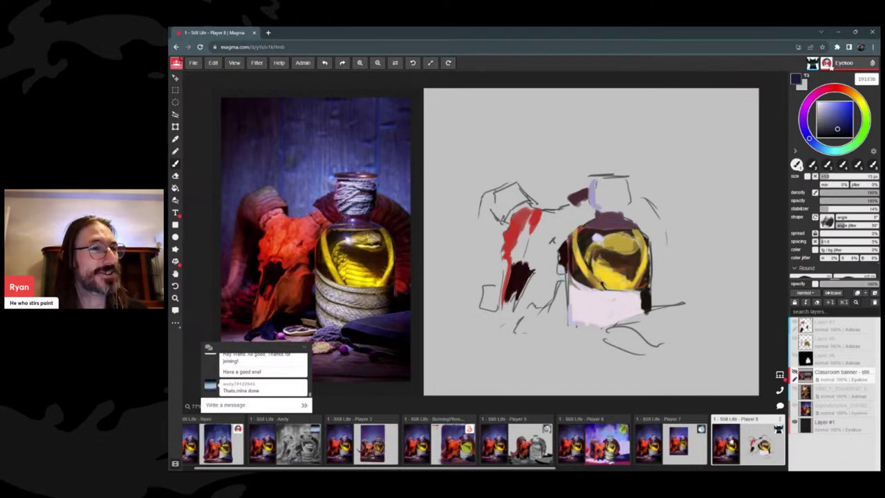
- Review the remaining participants' canvases after Player 8's, through Player 10's at the end of the row, and return to the host's own canvas
scroll(726, 448, down, 3)
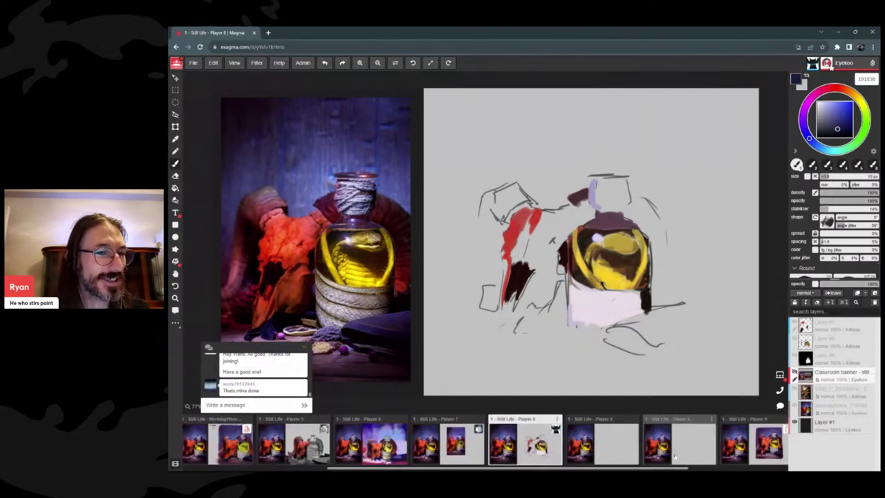
click(606, 453)
click(674, 453)
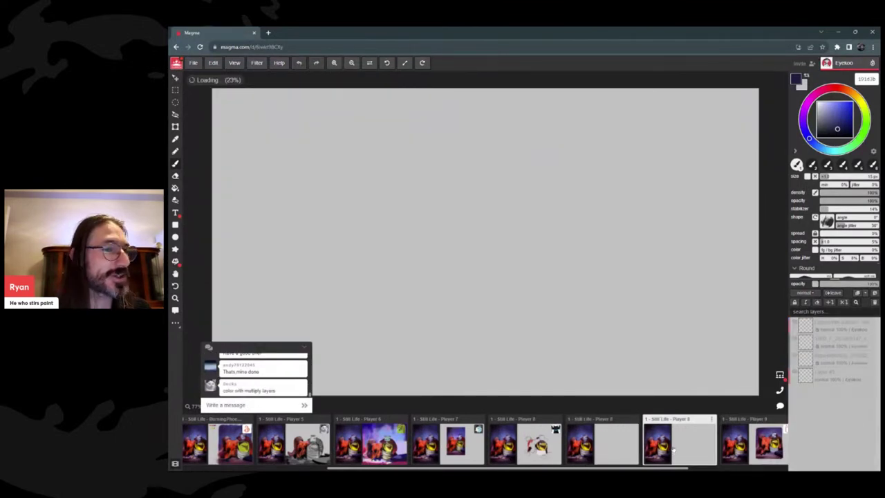
click(674, 449)
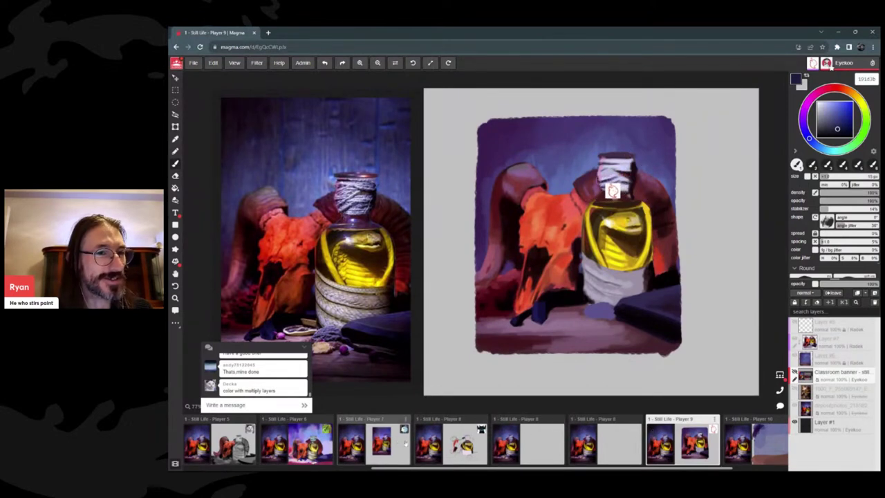
scroll(689, 435, right, 2)
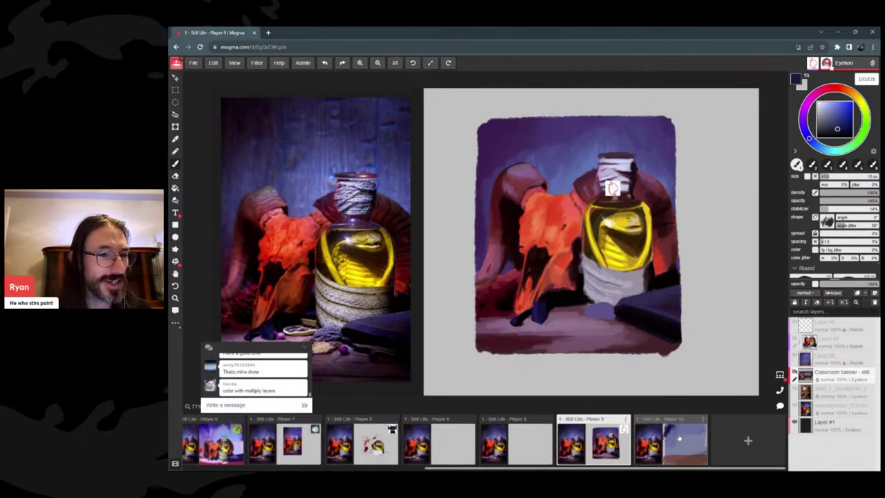
click(690, 435)
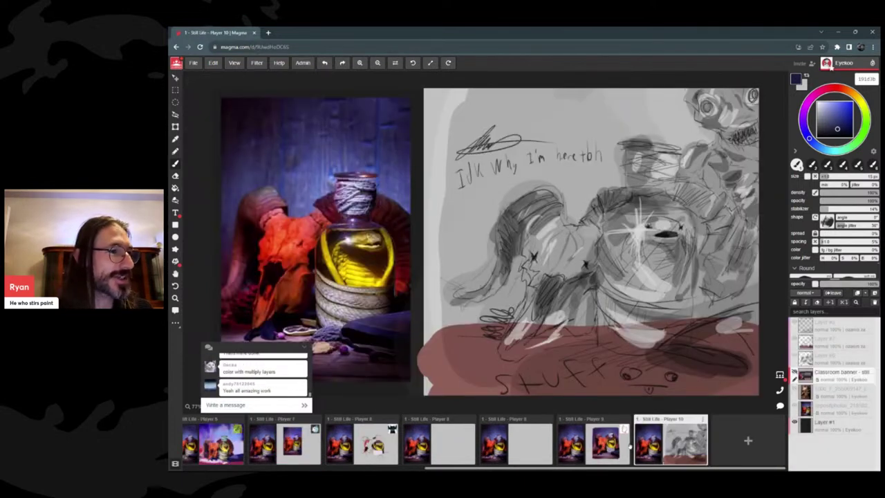
scroll(415, 443, left, 5)
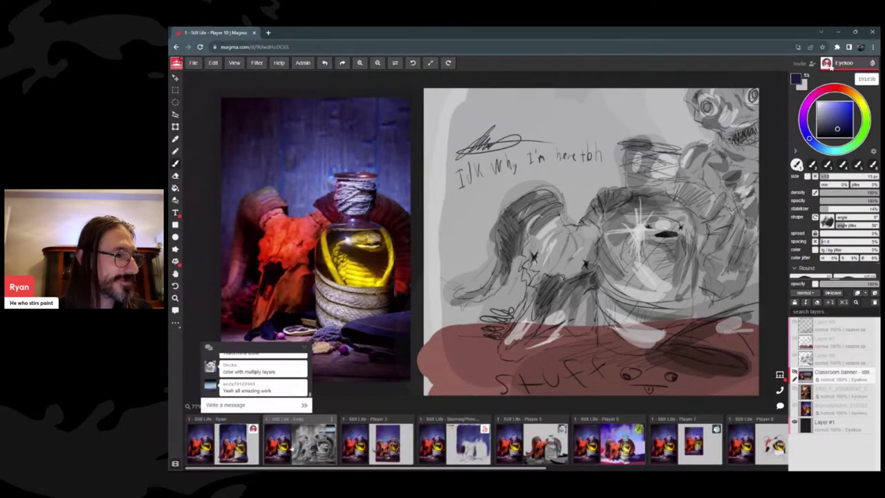
click(254, 430)
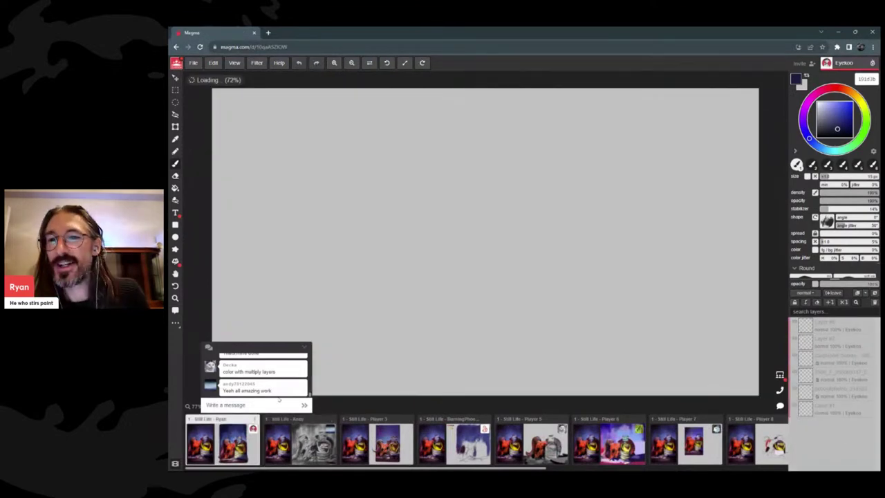
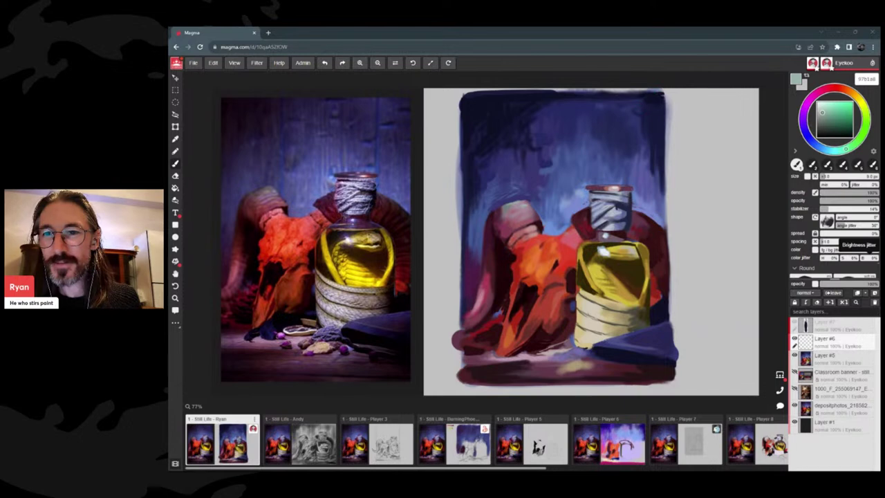
- Paint strokes down the side of the pale rope wrap around the bottle base and across the yellow glass just below the bottle's neck
click(782, 407)
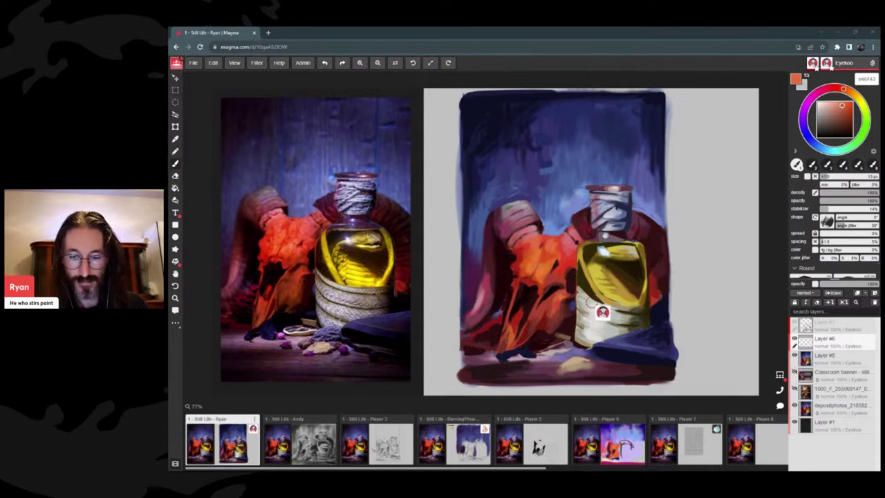
drag(584, 316, 584, 343)
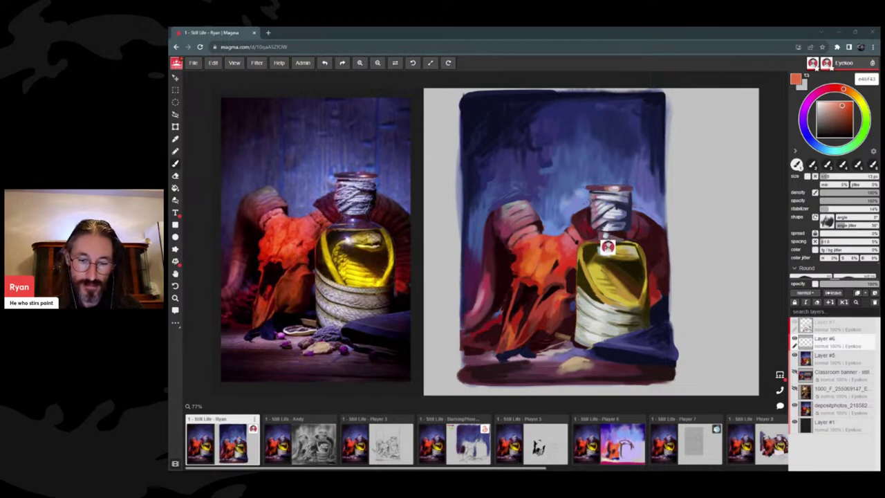
drag(605, 249, 588, 257)
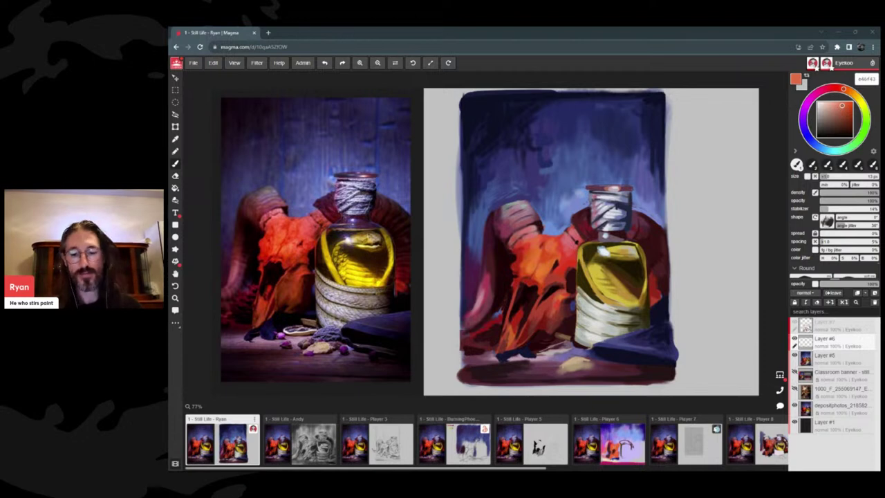
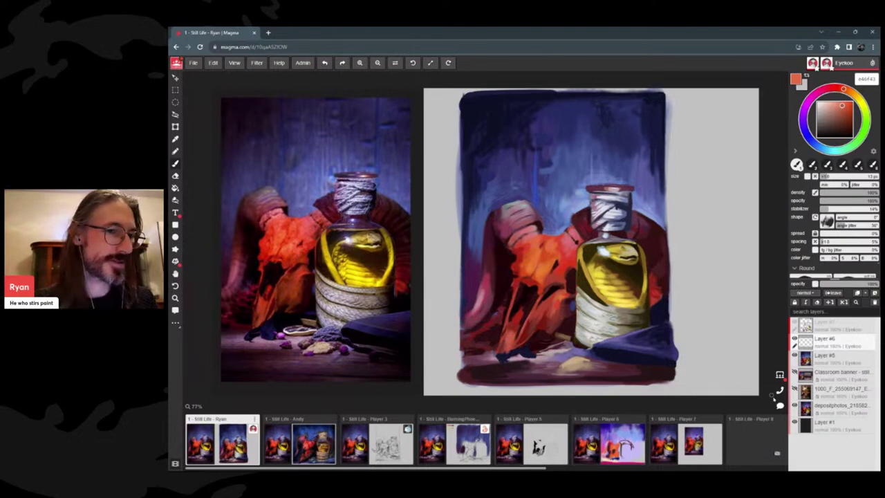
- Send the link to the vintage witchcraft still life reference in the session chat
key(Return)
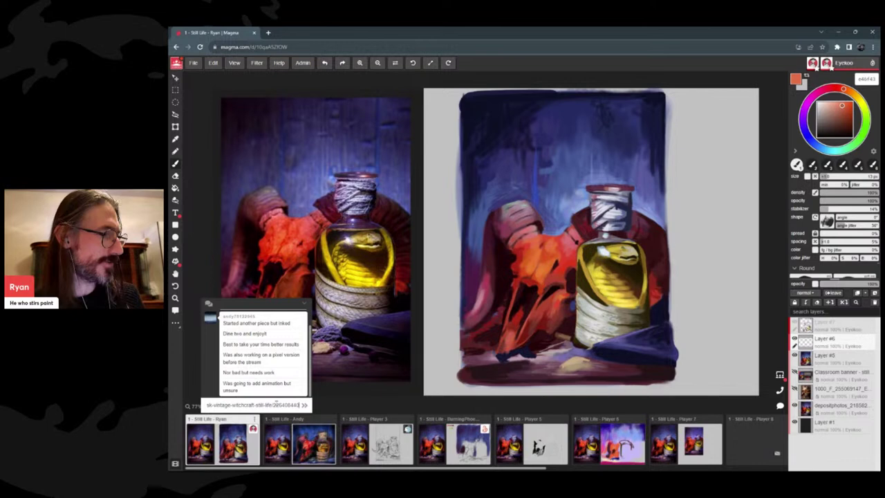
key(Return)
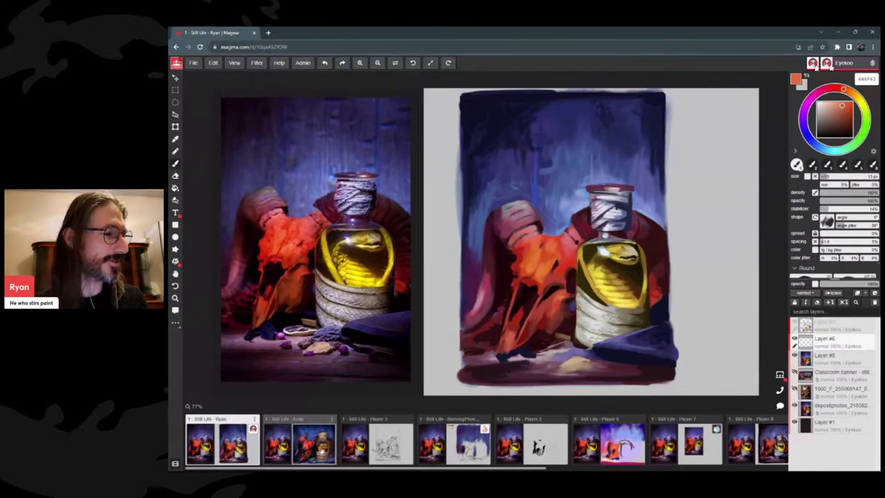
- Review the participants' updated still life paintings in order, from the second canvas through Player 5's
click(322, 448)
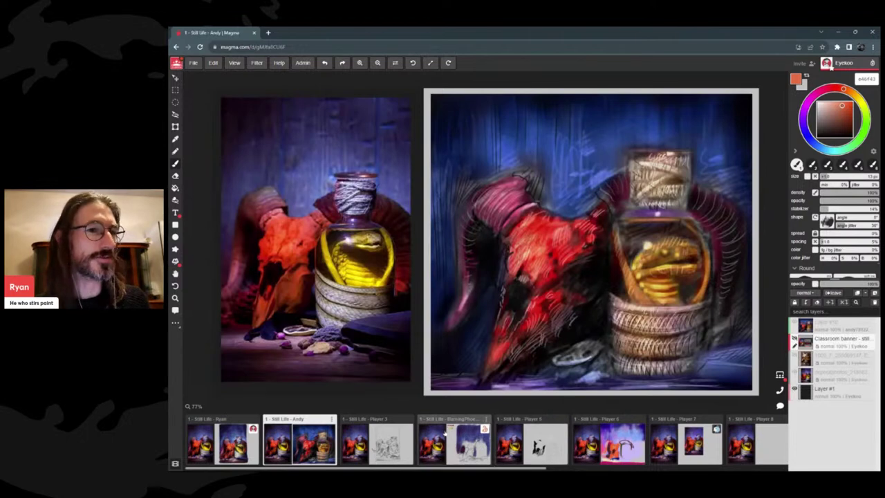
click(380, 452)
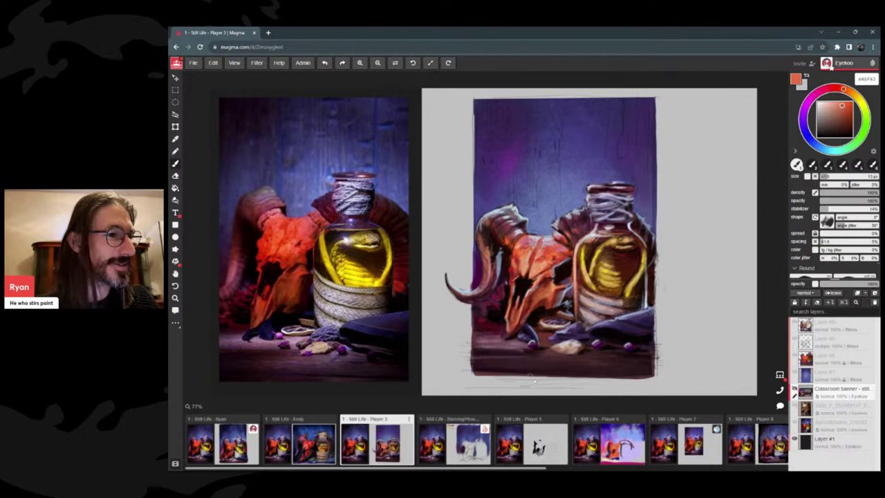
click(503, 440)
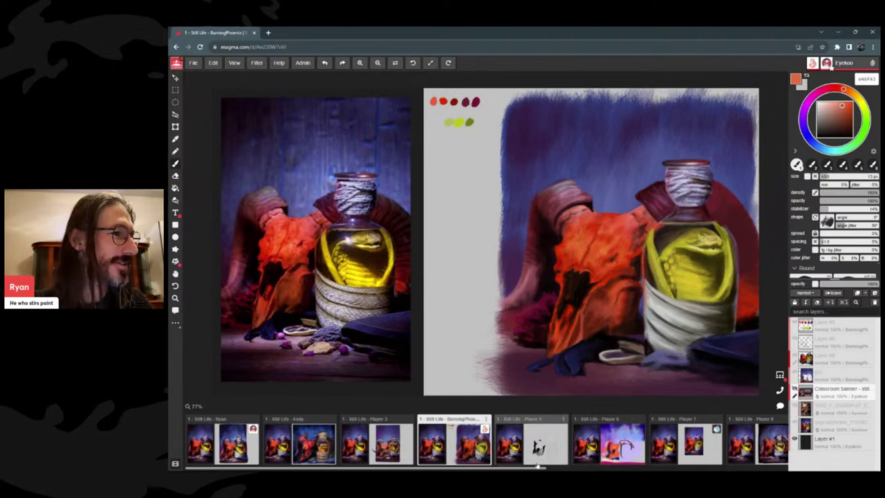
click(538, 449)
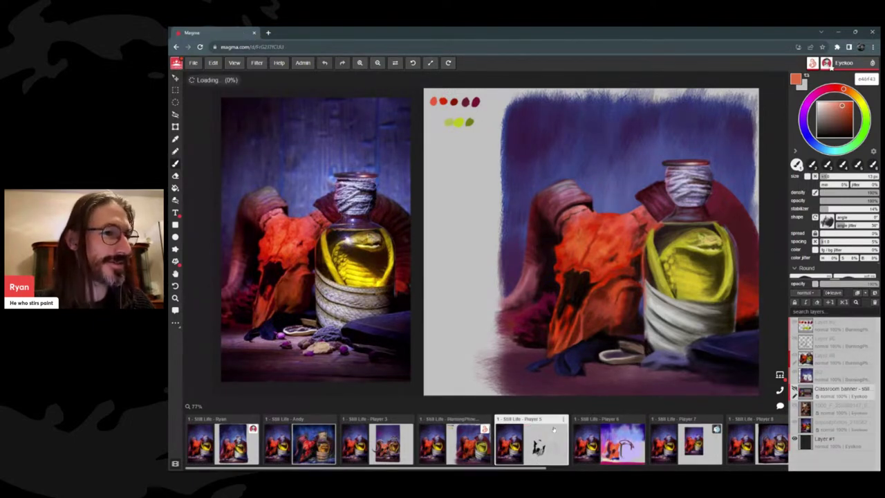